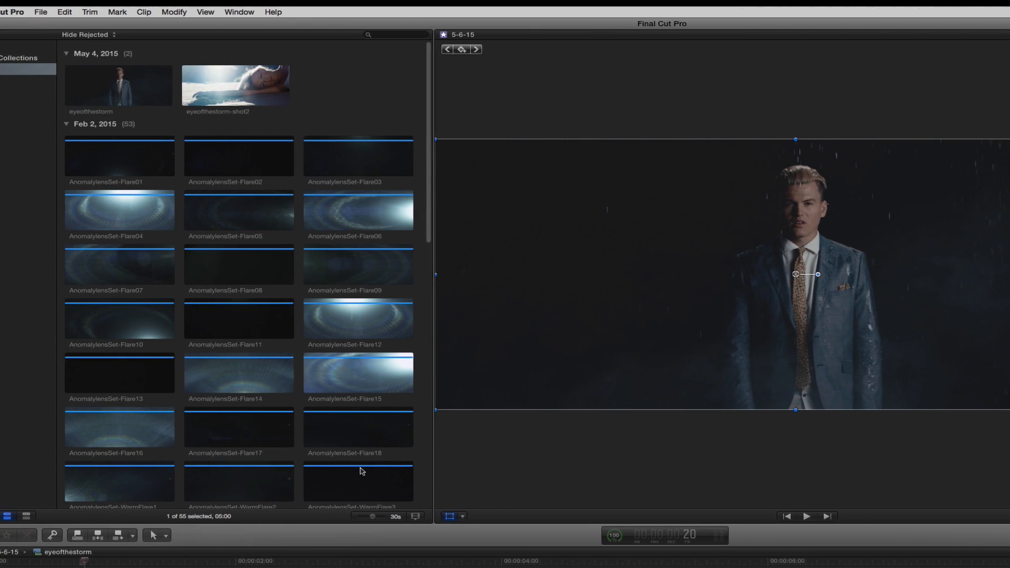
Place a short range of AnomalylensSet-Bokeh-2 above the eyeofthestorm clip in the timeline, starting at the beginning of the footage.
{"action": "scroll", "coordinate": [14, 468], "scroll_direction": "down", "scroll_amount": 5}
{"action": "scroll", "coordinate": [420, 470], "scroll_direction": "down", "scroll_amount": 5}
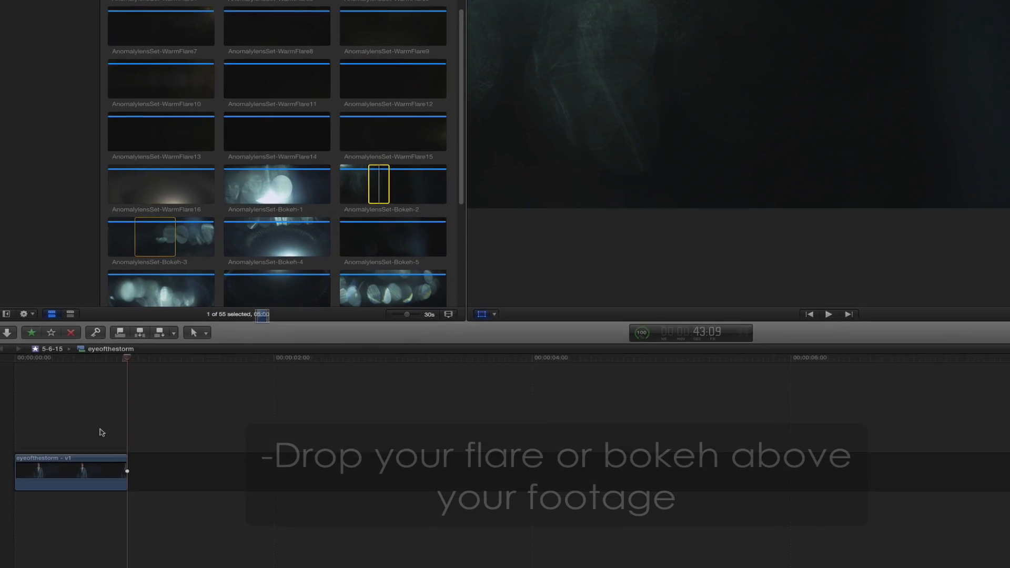
{"action": "left_click_drag", "start_coordinate": [102, 432], "coordinate": [16, 433]}
{"action": "left_click_drag", "start_coordinate": [29, 377], "coordinate": [29, 376]}
{"action": "left_click", "coordinate": [105, 300]}
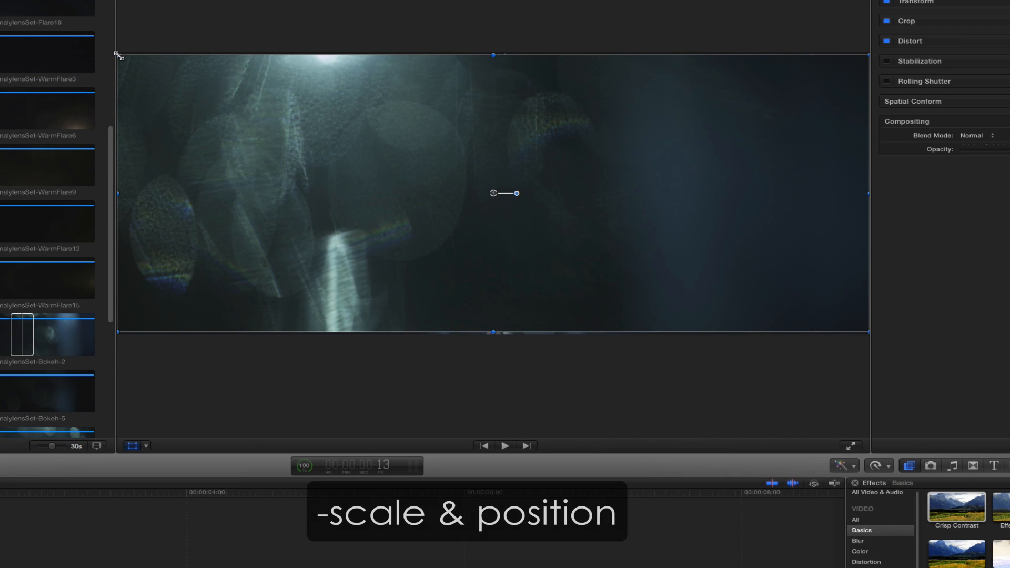
Scale the Bokeh-2 clip up slightly to cover the frame and set its blend mode to Screen.
{"action": "left_click_drag", "start_coordinate": [118, 55], "coordinate": [109, 52]}
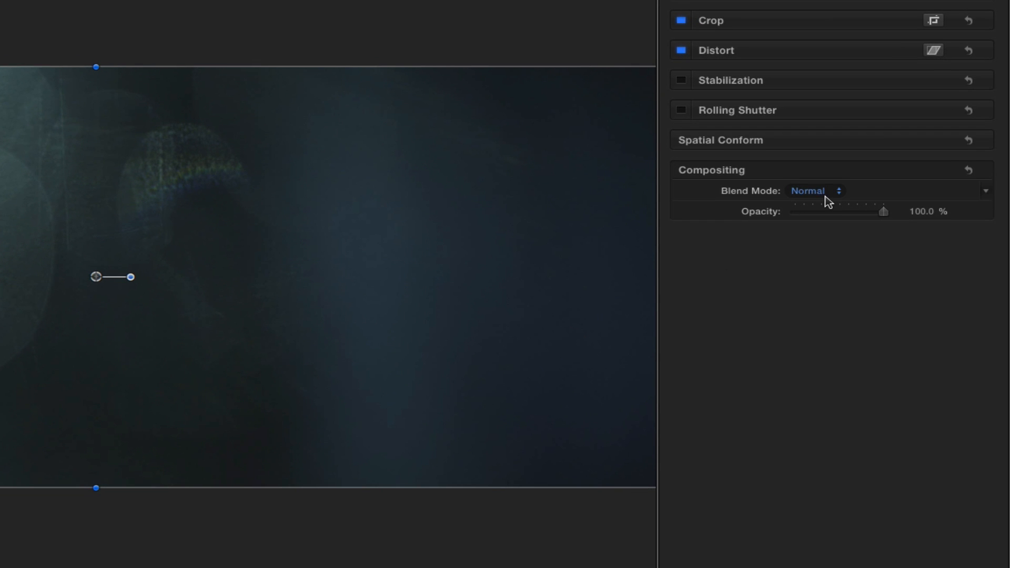
{"action": "left_click", "coordinate": [839, 192]}
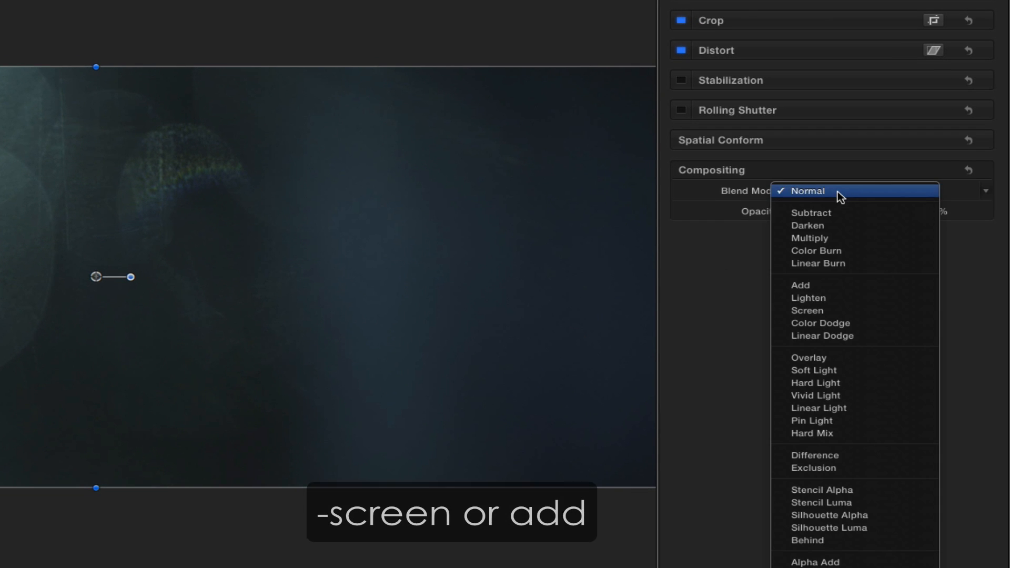
{"action": "left_click", "coordinate": [837, 311]}
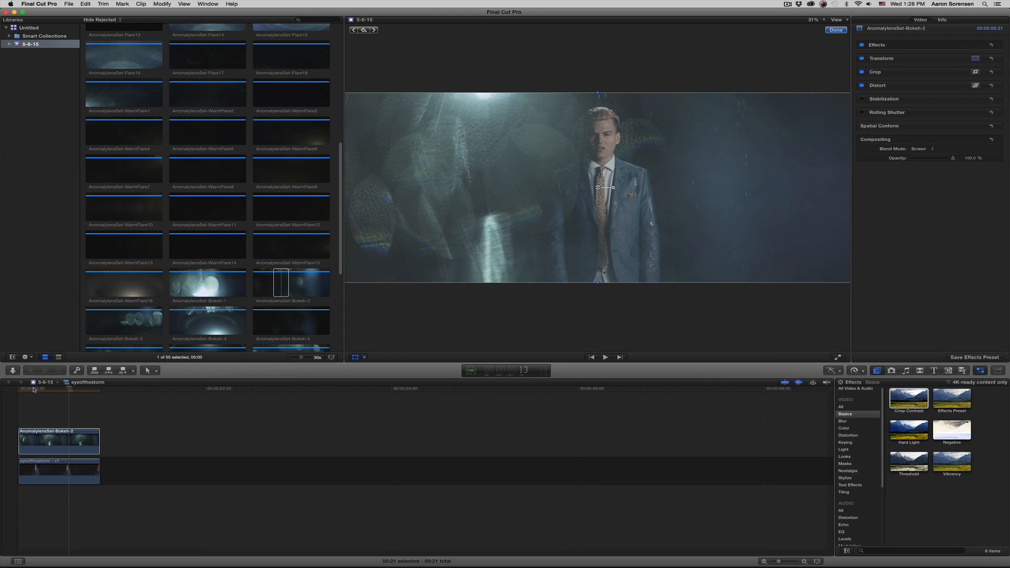
Check the blended bokeh in the timeline and look at Crisp Contrast among the Basics video effects.
{"action": "left_click", "coordinate": [73, 390]}
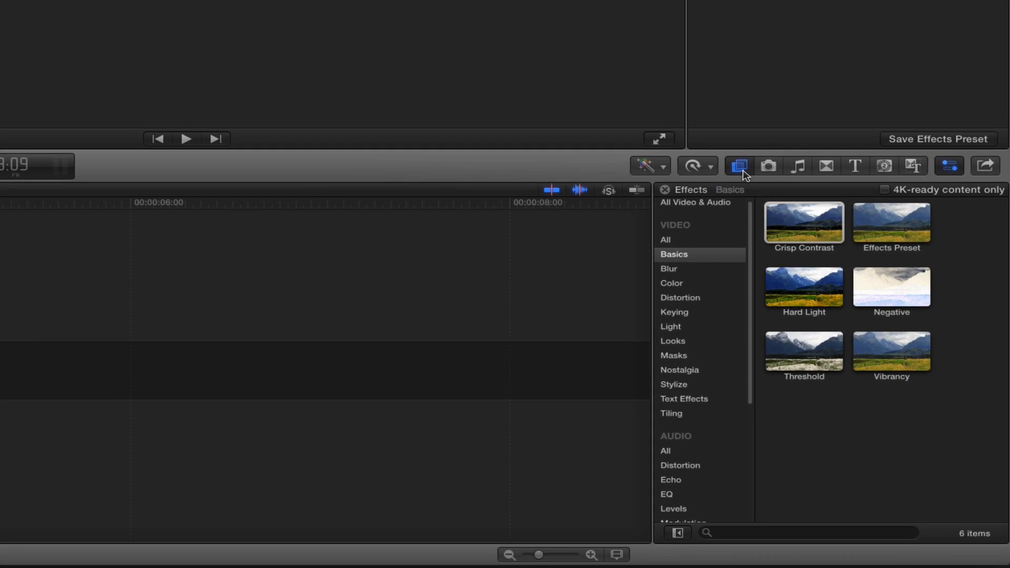
{"action": "left_click", "coordinate": [740, 166]}
{"action": "left_click", "coordinate": [802, 226]}
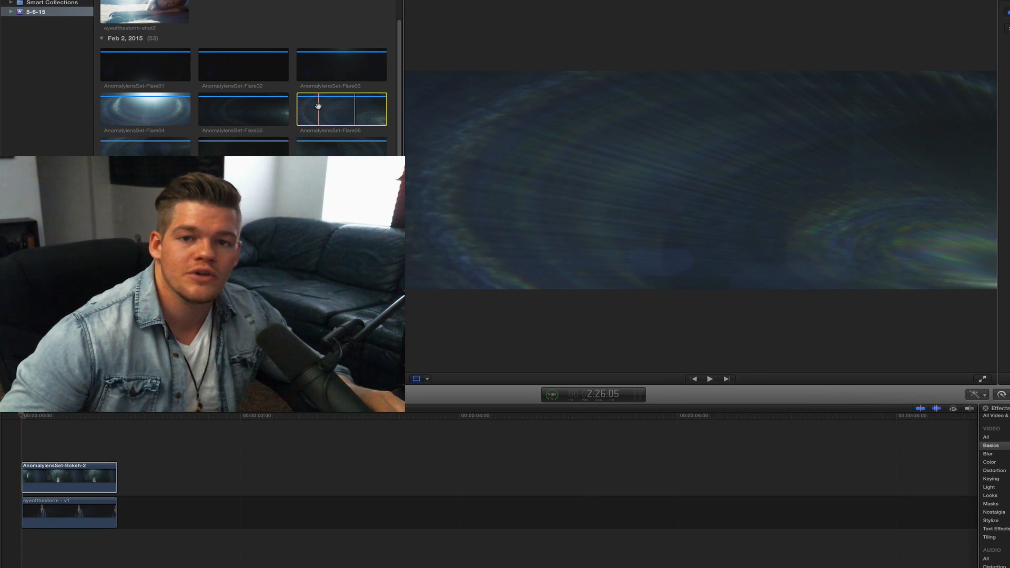
Place a range of AnomalylensSet-Flare06 above the bokeh clip and trim its end to match the clips below.
{"action": "left_click_drag", "start_coordinate": [299, 107], "coordinate": [325, 108]}
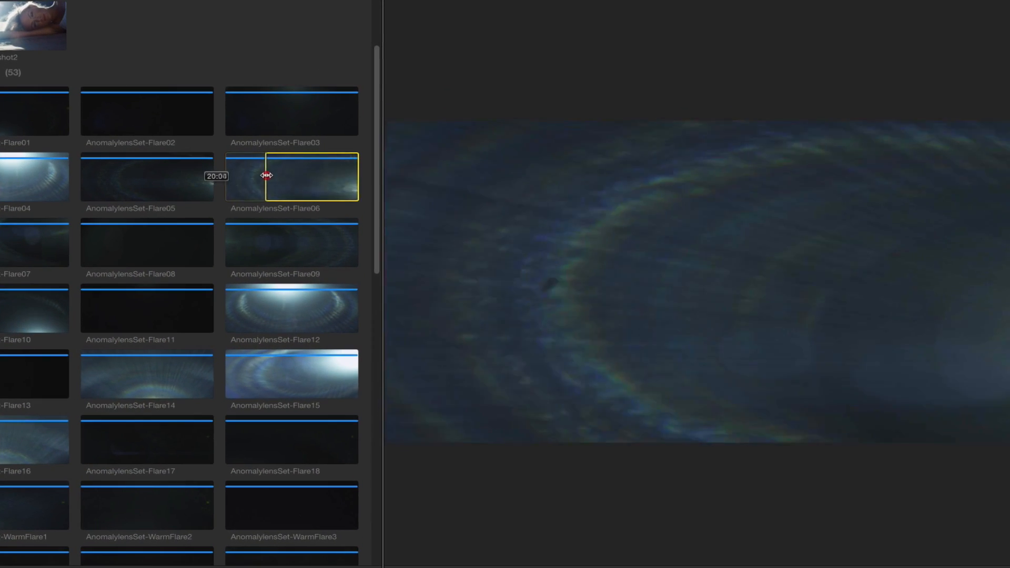
{"action": "left_click_drag", "start_coordinate": [266, 175], "coordinate": [267, 175]}
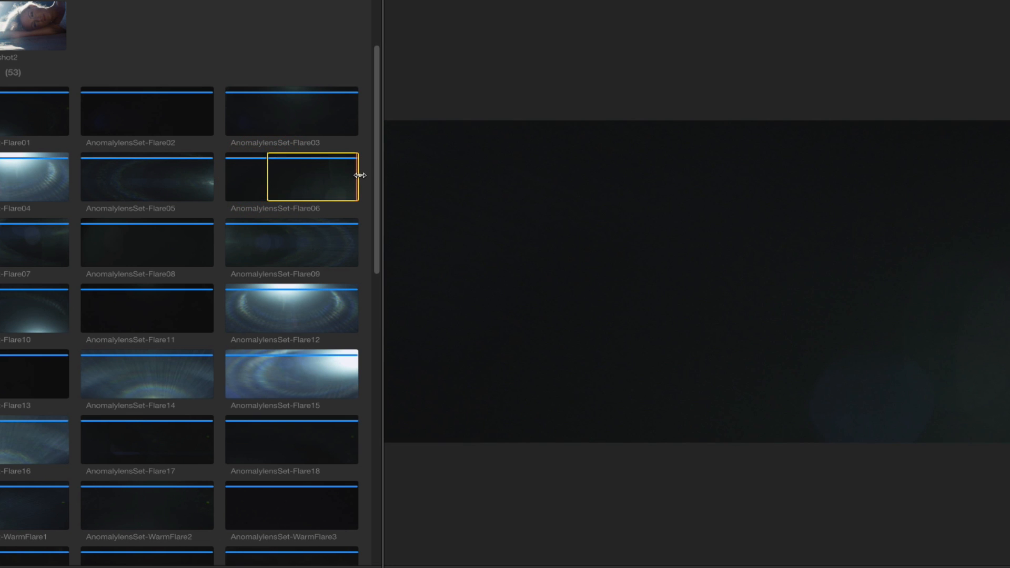
{"action": "left_click_drag", "start_coordinate": [358, 176], "coordinate": [31, 416]}
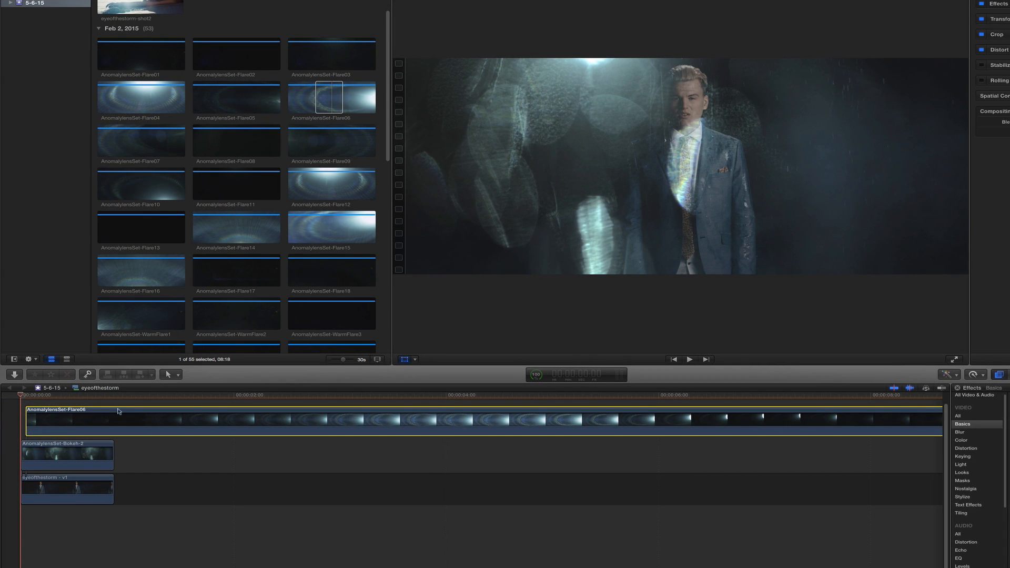
{"action": "left_click_drag", "start_coordinate": [941, 427], "coordinate": [112, 427]}
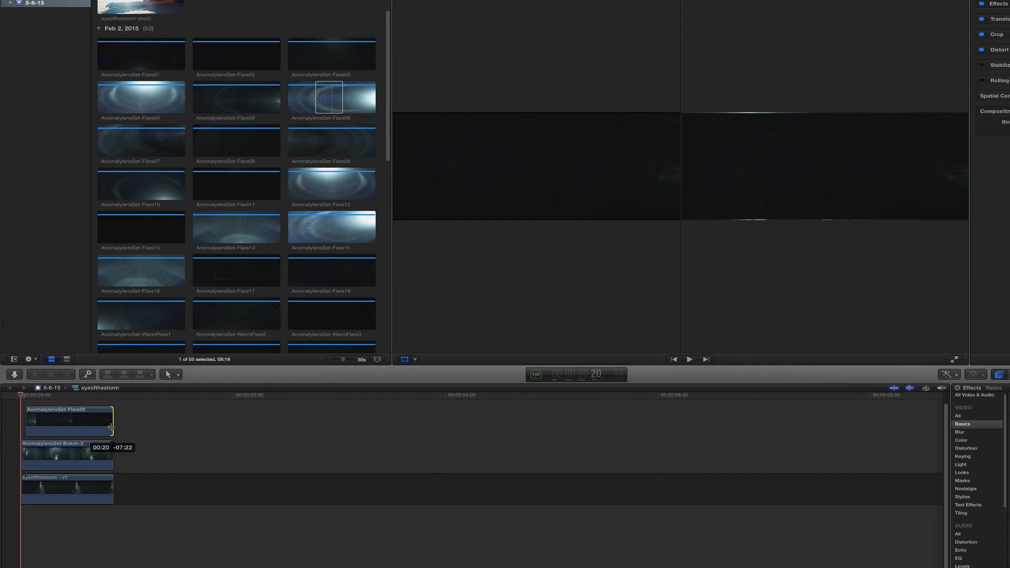
Scale the Flare06 clip up slightly to cover the frame and set its blend mode to Screen.
{"action": "left_click", "coordinate": [69, 395]}
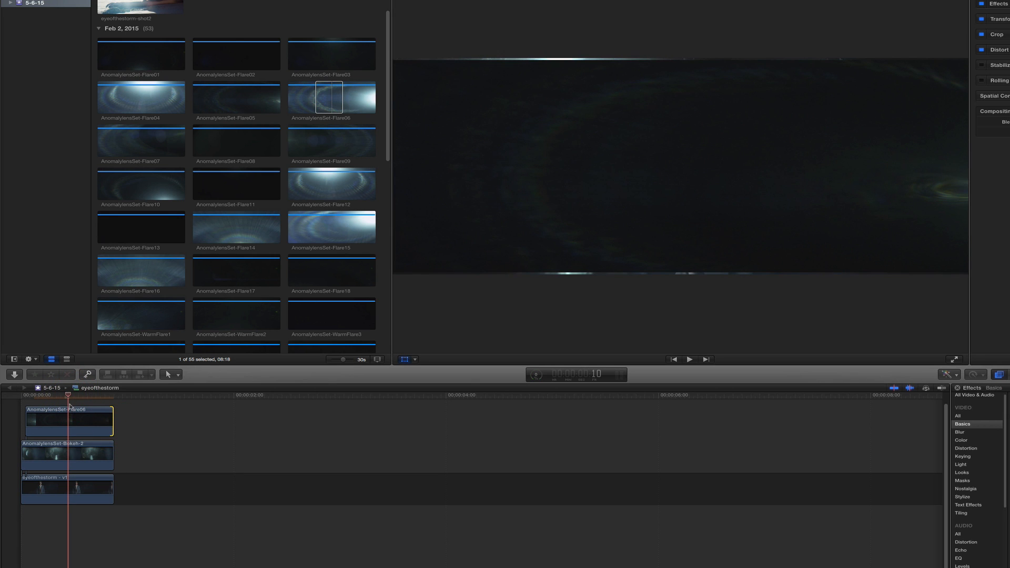
{"action": "left_click", "coordinate": [73, 413]}
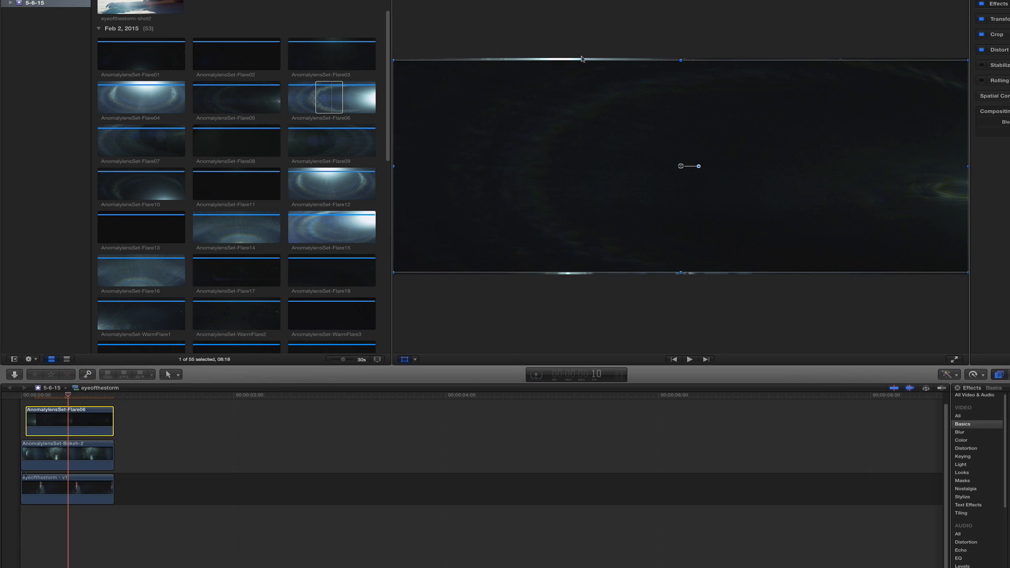
{"action": "left_click_drag", "start_coordinate": [393, 60], "coordinate": [382, 57]}
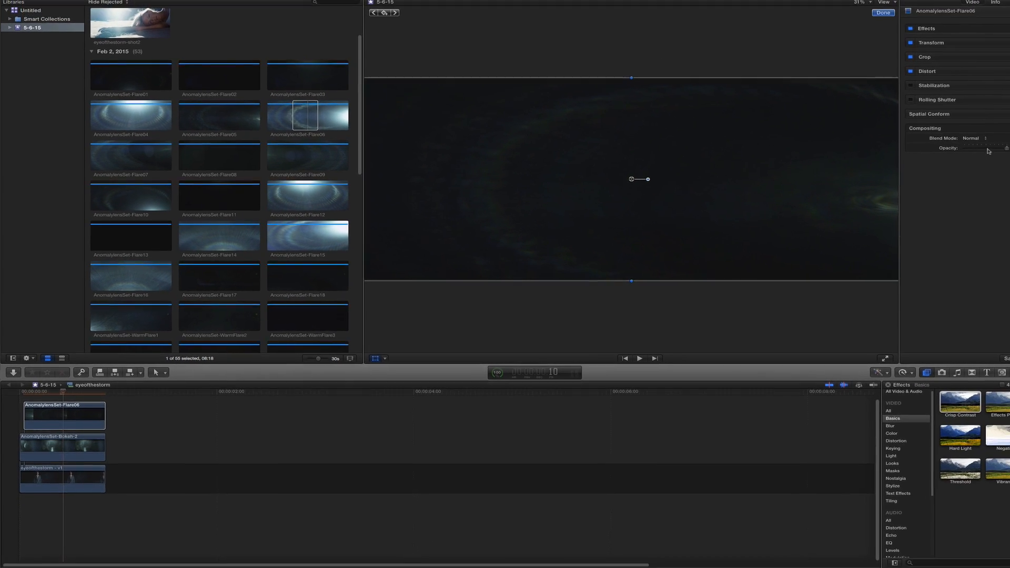
{"action": "left_click", "coordinate": [936, 148]}
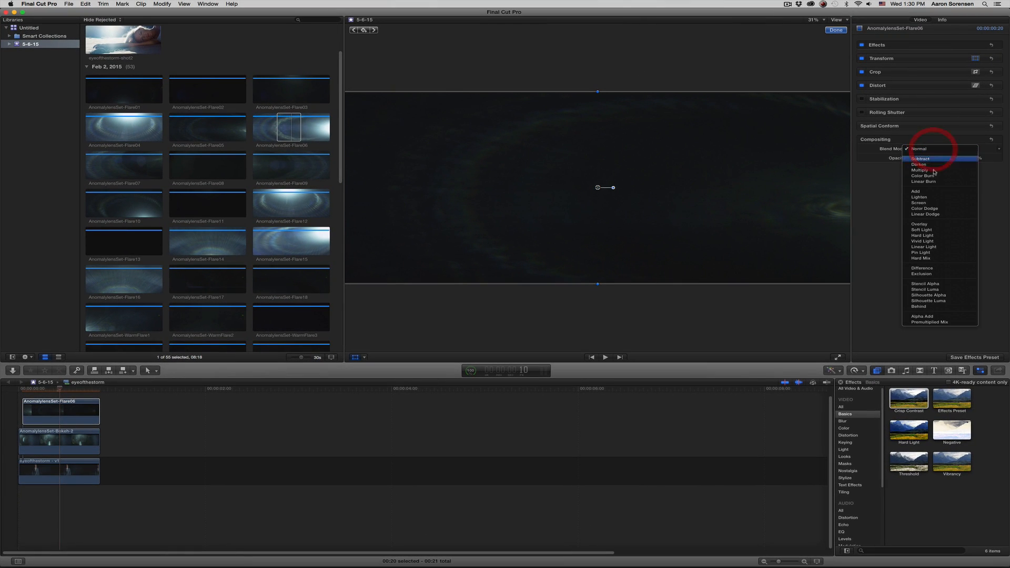
{"action": "left_click", "coordinate": [924, 203]}
Play the layered flare and bokeh composite several times from the start of the timeline.
{"action": "left_click", "coordinate": [605, 357]}
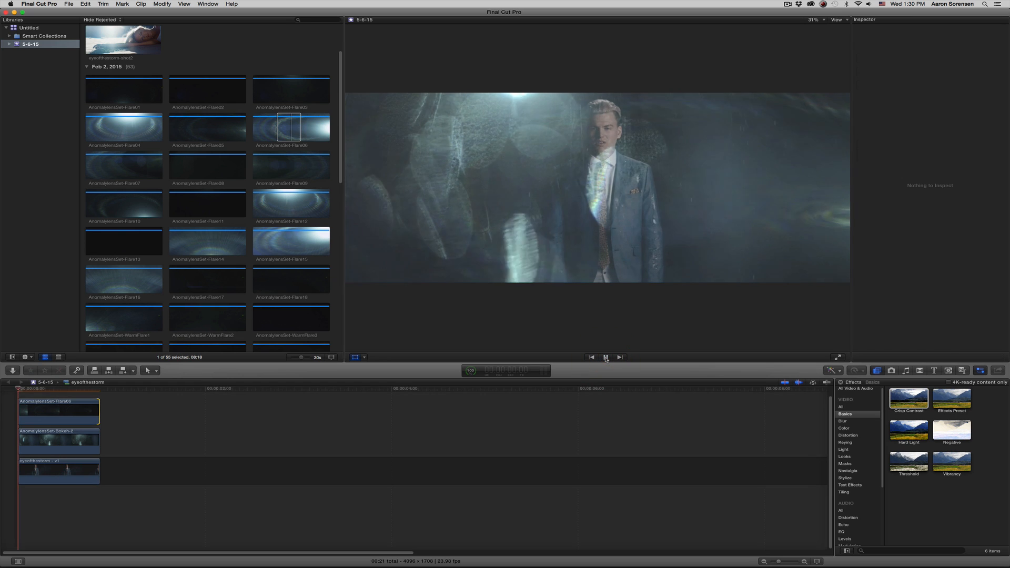
{"action": "left_click", "coordinate": [21, 390]}
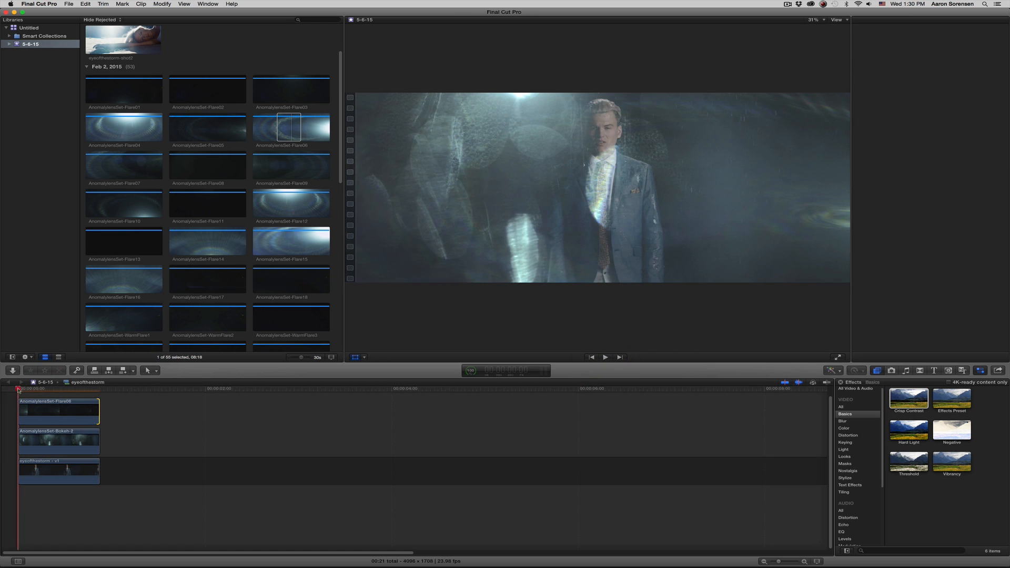
{"action": "left_click", "coordinate": [605, 357]}
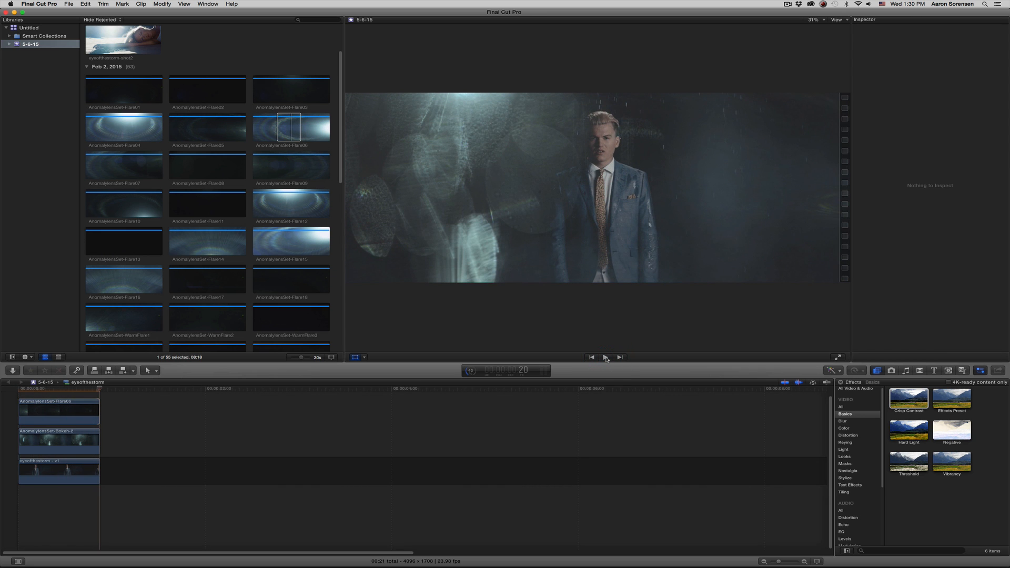
{"action": "left_click", "coordinate": [33, 391]}
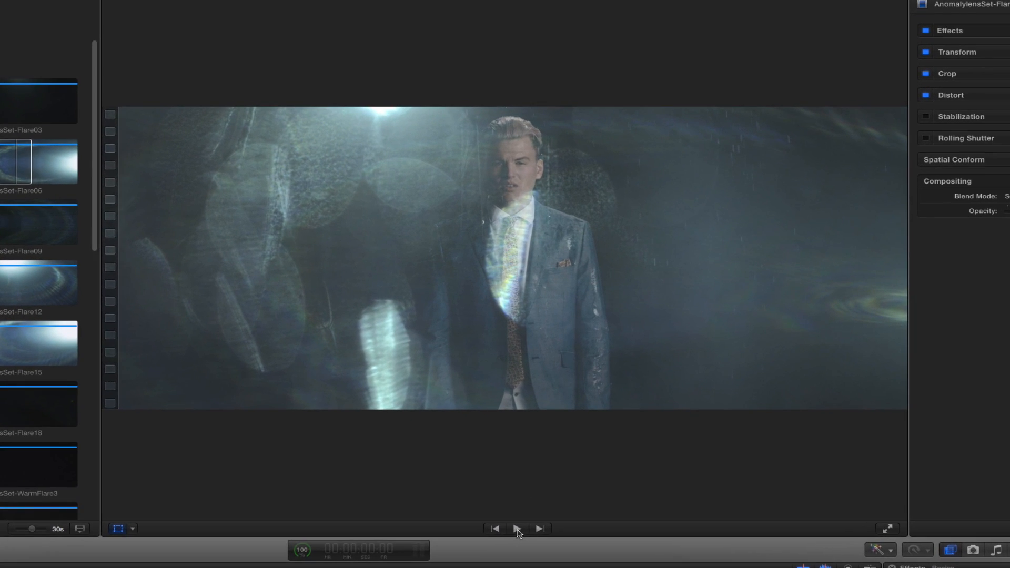
{"action": "left_click", "coordinate": [517, 529]}
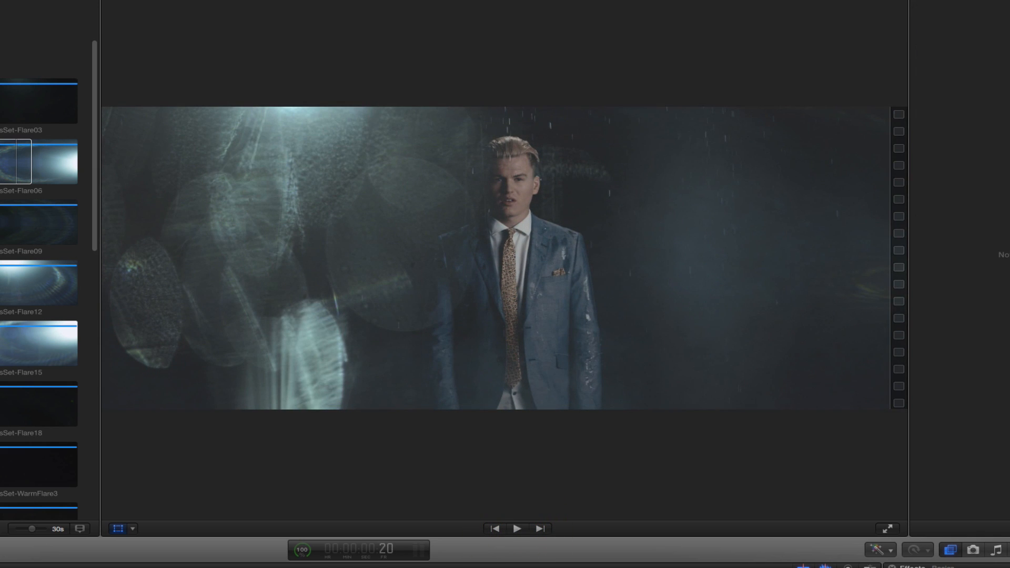
{"action": "key", "text": "Home"}
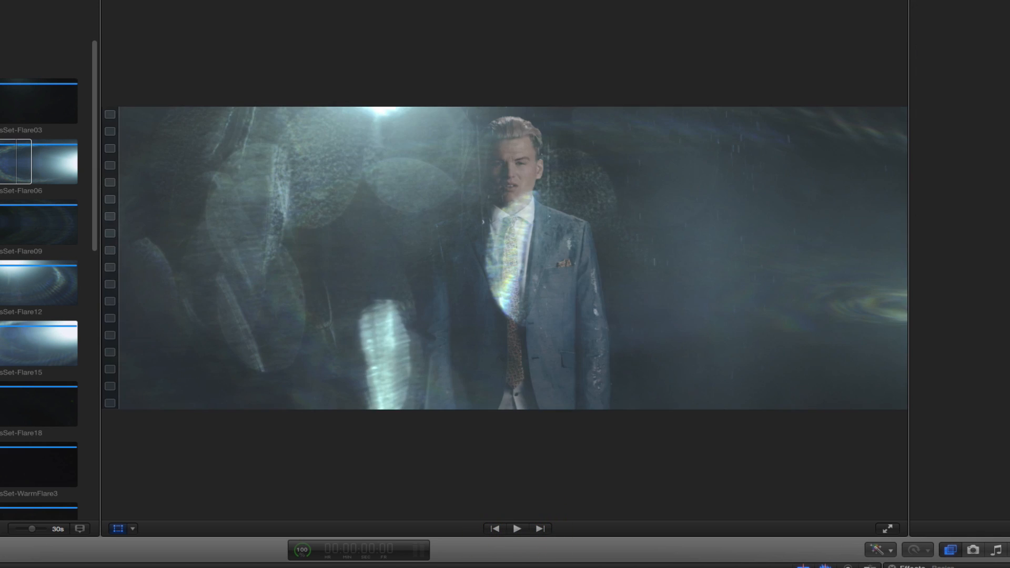
{"action": "left_click", "coordinate": [516, 530]}
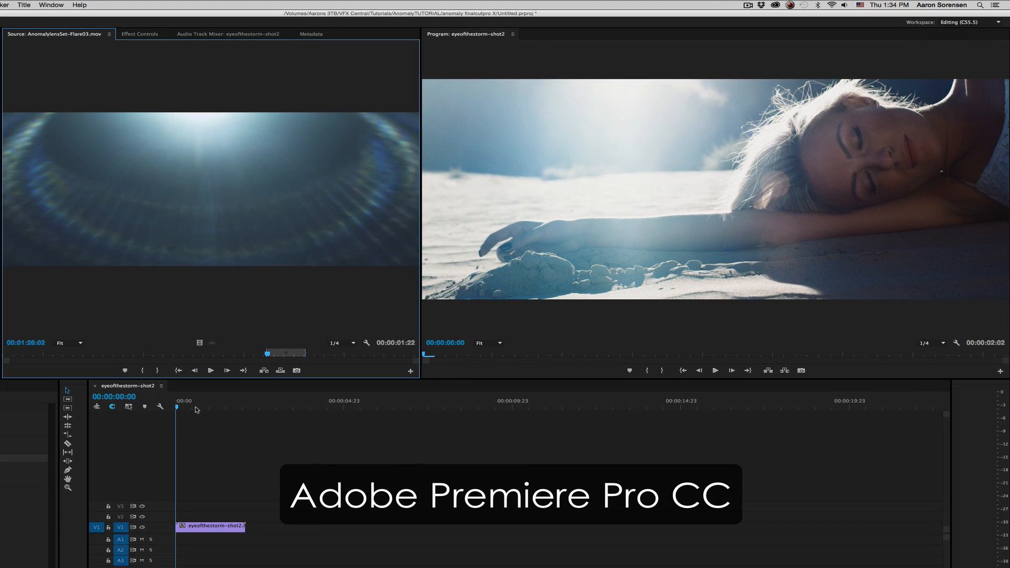
In Premiere Pro, place the marked range of AnomalylensSet-Flare03 on track V2 above the eyeofthestorm-shot2 clip.
{"action": "left_click_drag", "start_coordinate": [189, 411], "coordinate": [146, 415]}
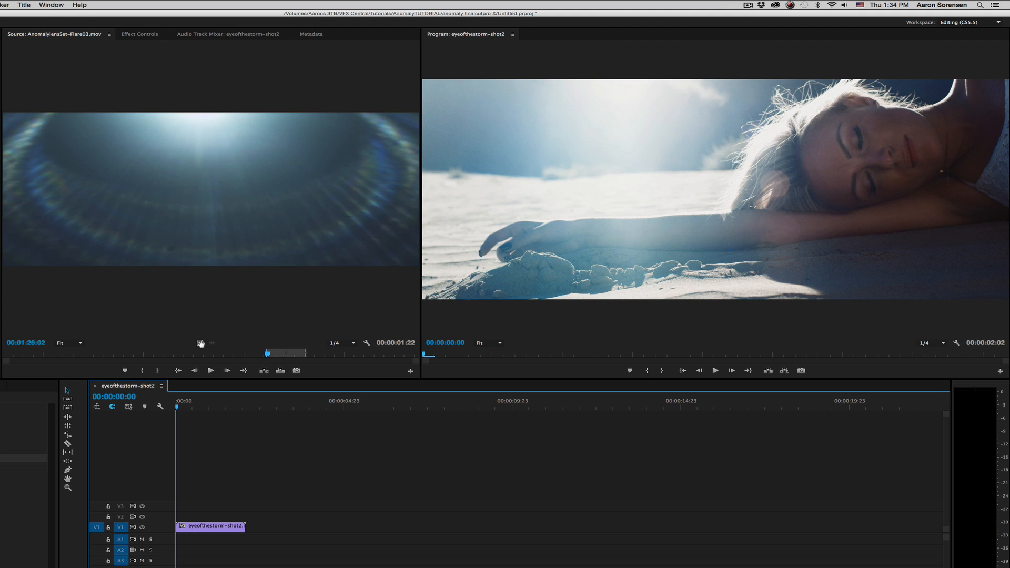
{"action": "left_click_drag", "start_coordinate": [201, 343], "coordinate": [239, 518]}
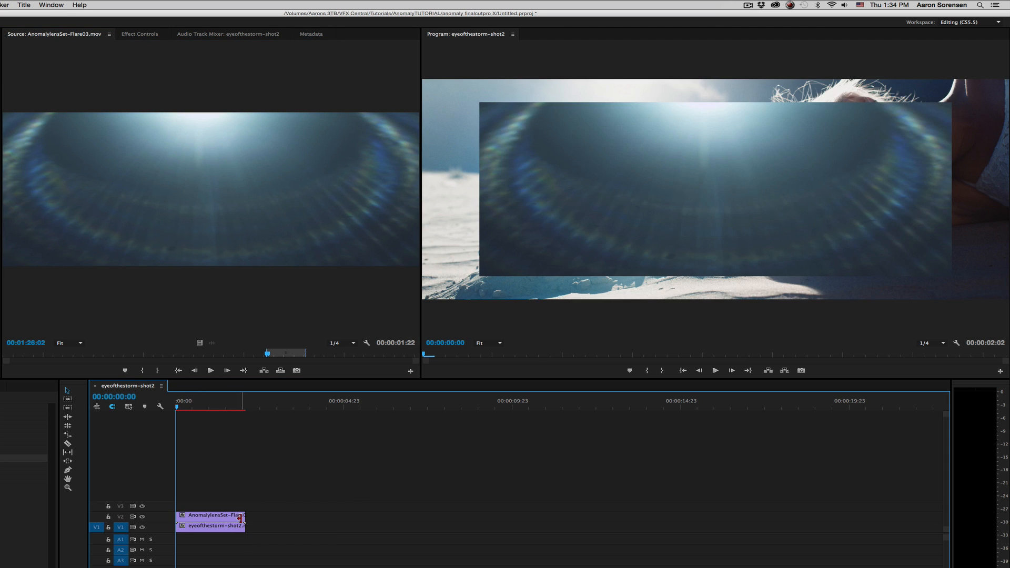
Set the scale of the Flare03 clip on V2 to 127 so it fills the frame.
{"action": "left_click_drag", "start_coordinate": [227, 401], "coordinate": [205, 401]}
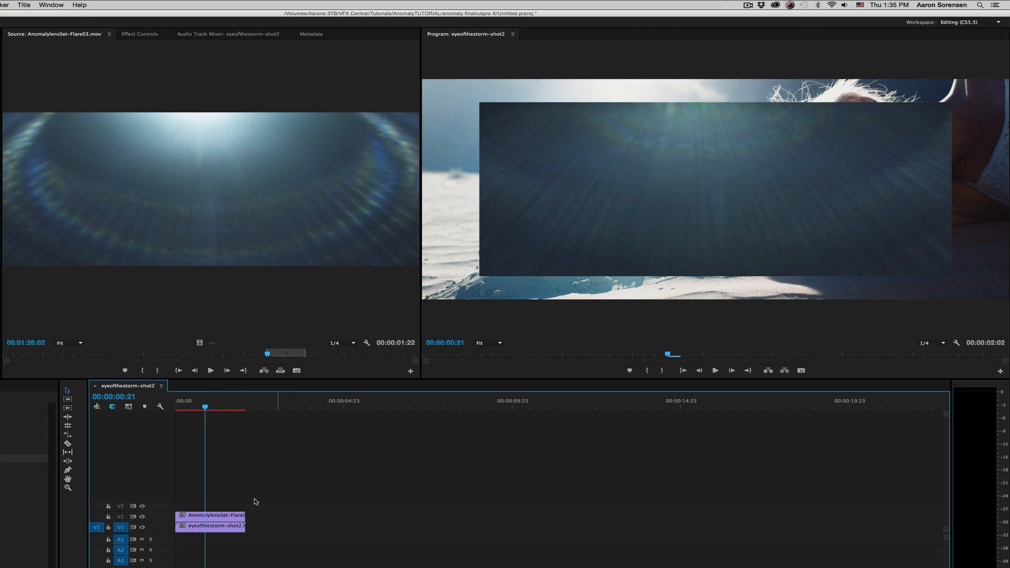
{"action": "left_click", "coordinate": [229, 514]}
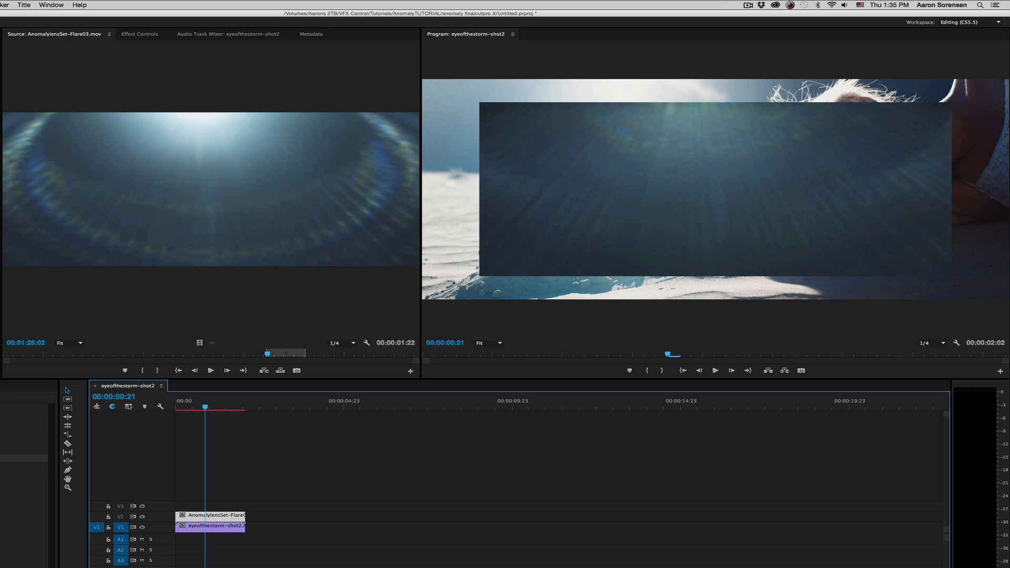
{"action": "double_click", "coordinate": [223, 518]}
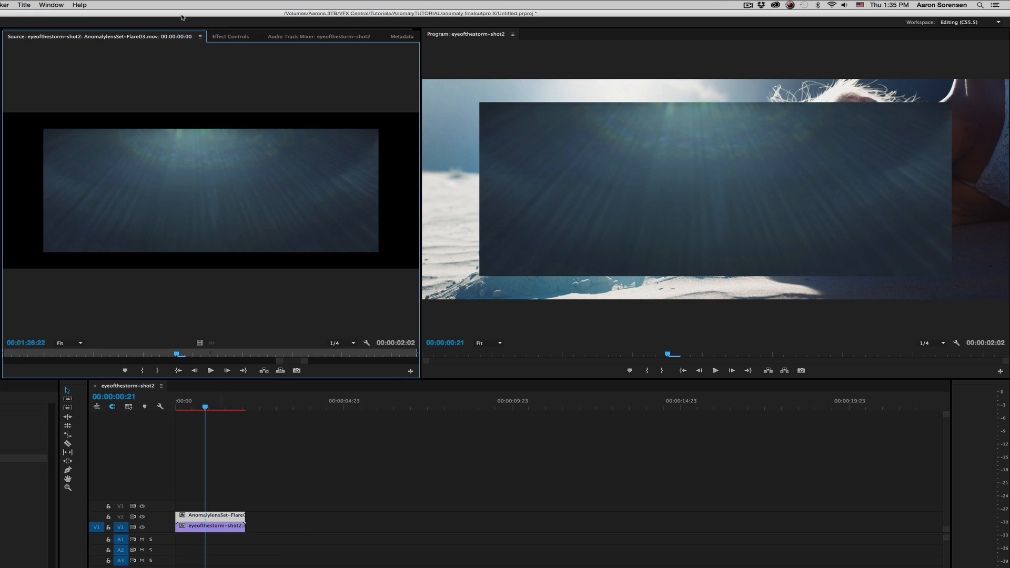
{"action": "left_click", "coordinate": [219, 36]}
{"action": "left_click", "coordinate": [9, 70]}
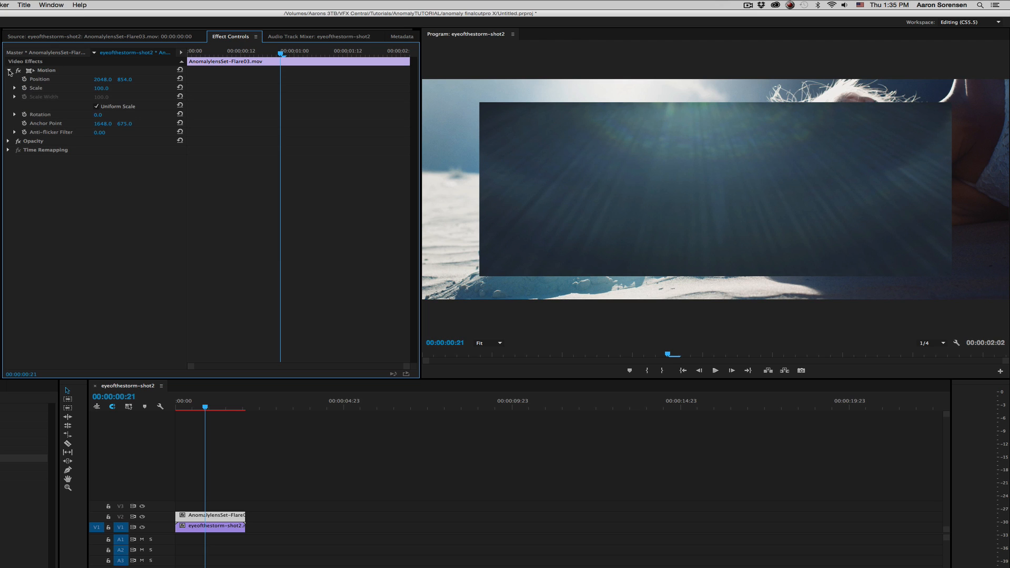
{"action": "left_click", "coordinate": [102, 89]}
{"action": "key", "text": "Return"}
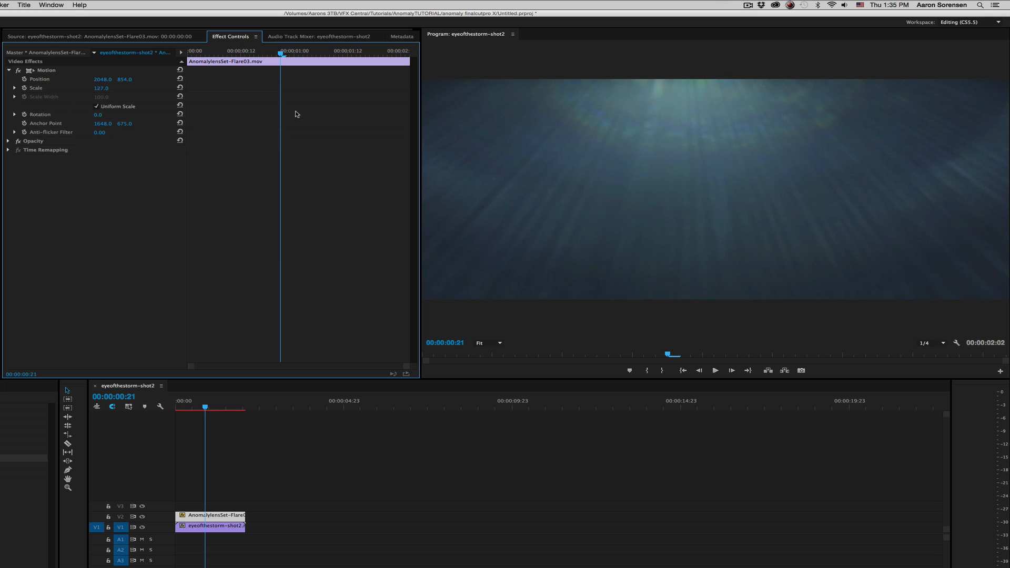
Set the Flare03 clip's opacity blend mode to Screen.
{"action": "left_click", "coordinate": [8, 140]}
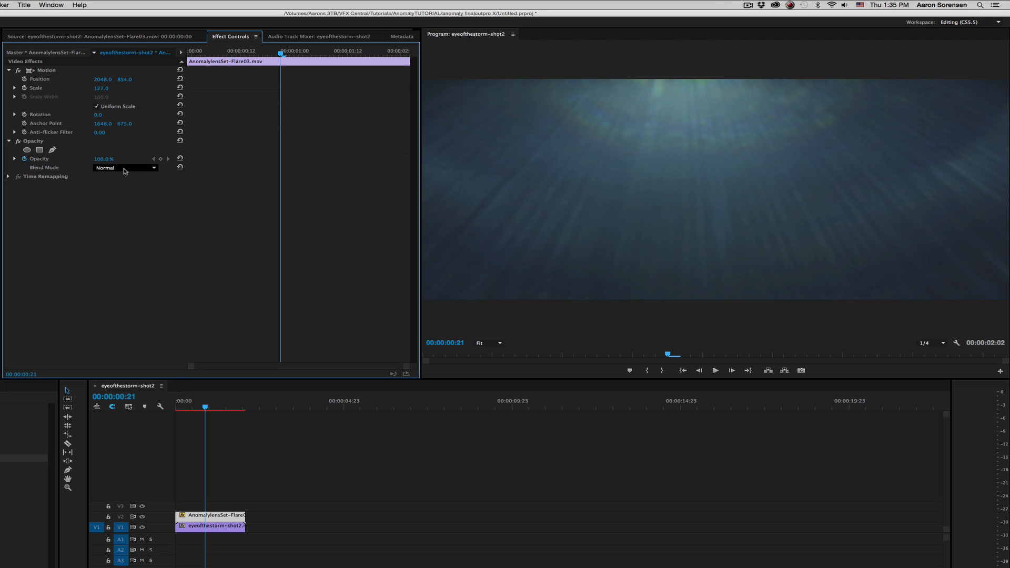
{"action": "left_click", "coordinate": [127, 169]}
{"action": "left_click", "coordinate": [125, 250]}
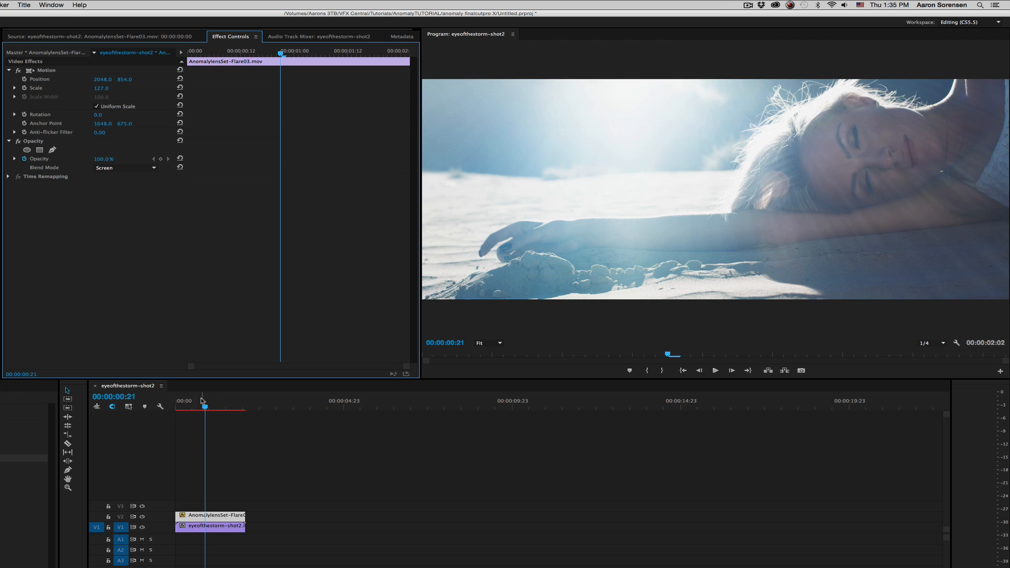
Apply RGB Curves to the Flare03 clip, crushing the shadows and lifting the highlights on the Master curve.
{"action": "left_click_drag", "start_coordinate": [203, 402], "coordinate": [187, 403]}
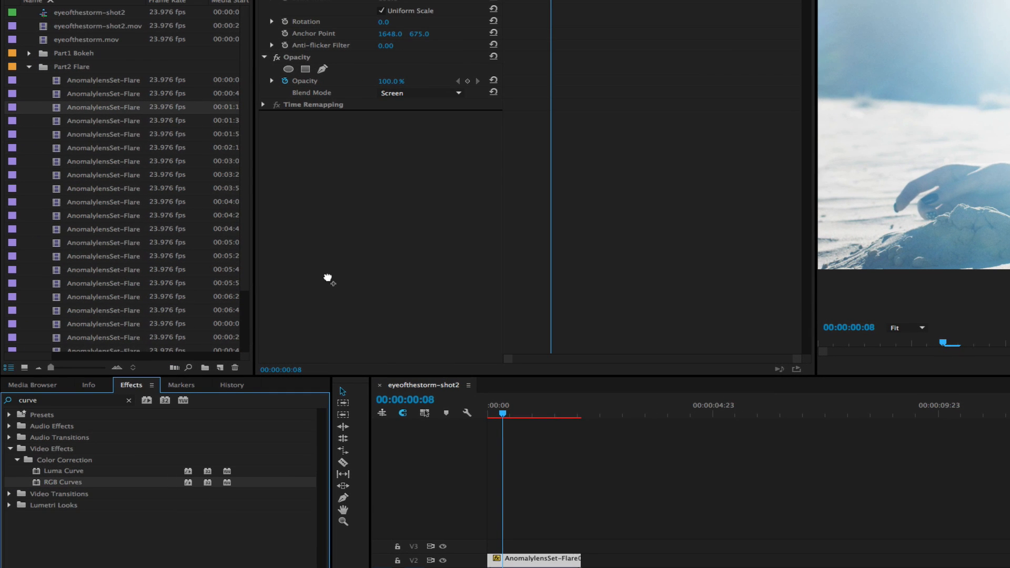
{"action": "left_click_drag", "start_coordinate": [328, 279], "coordinate": [330, 273]}
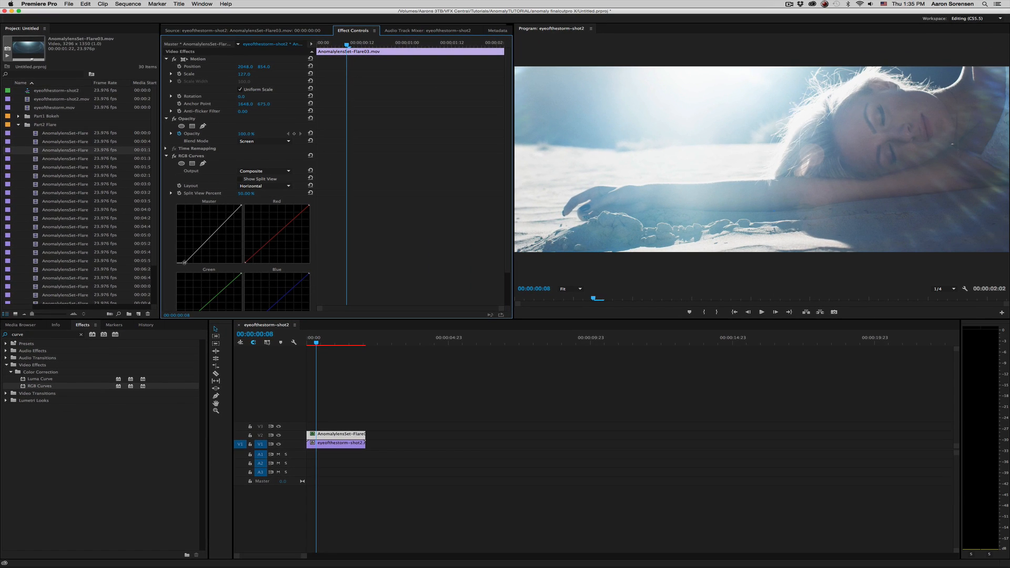
{"action": "left_click_drag", "start_coordinate": [199, 267], "coordinate": [205, 267]}
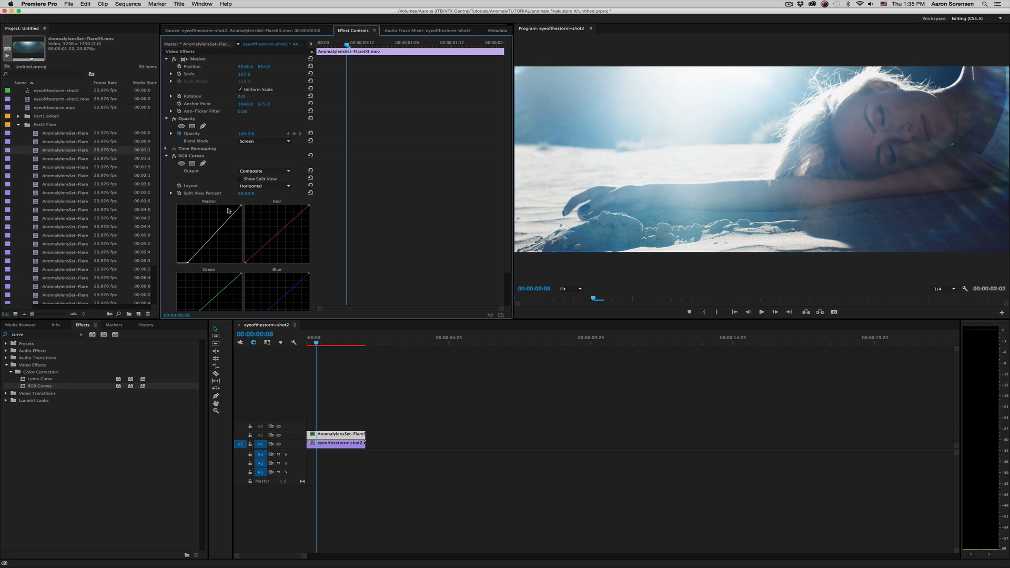
{"action": "left_click_drag", "start_coordinate": [231, 215], "coordinate": [228, 215]}
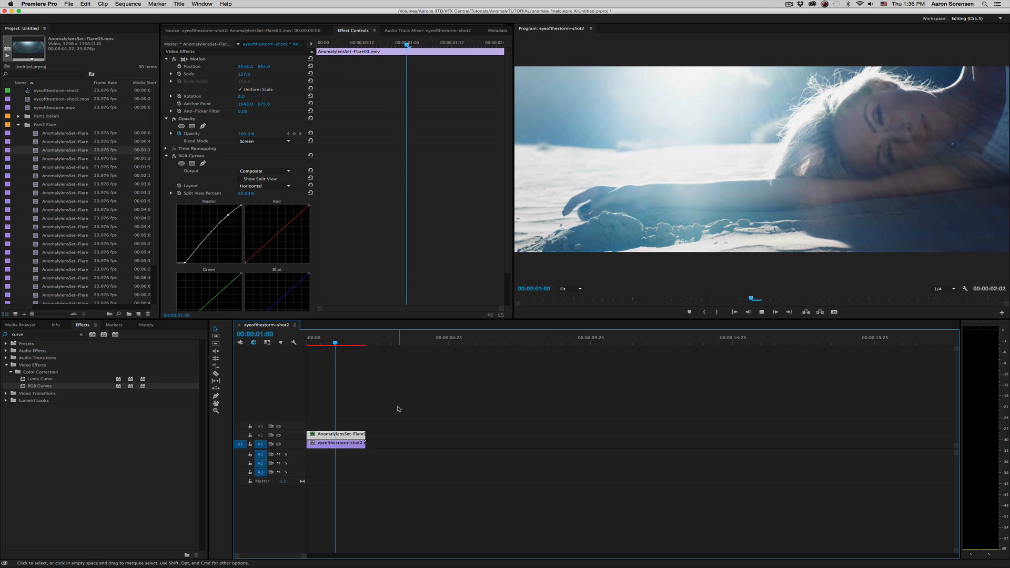
Preview the flare composite and place a marked range of AnomalylensSet-Bokeh-12 on track V3 above the Flare03 clip.
{"action": "key", "text": "space"}
{"action": "key", "text": "space"}
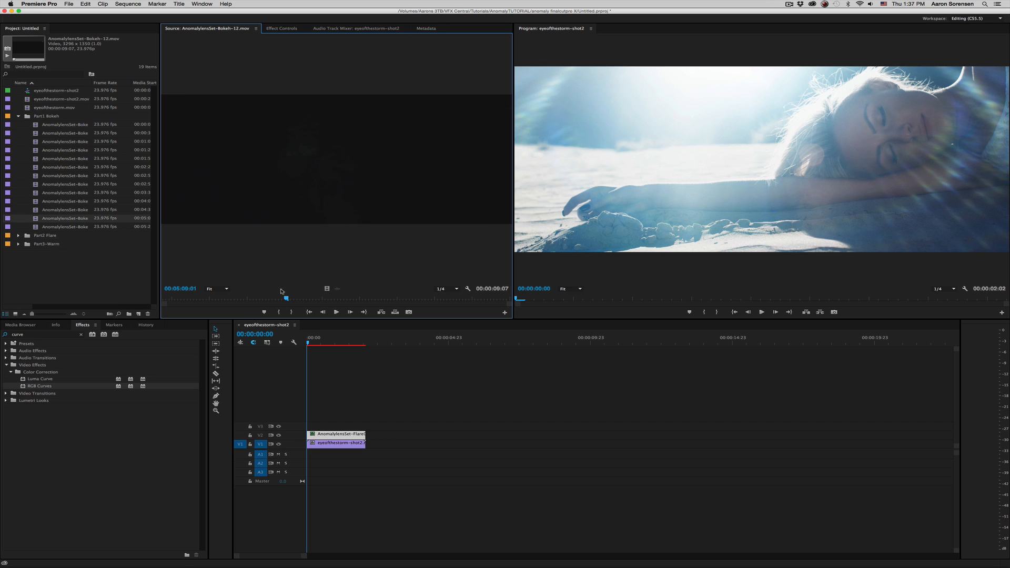
{"action": "left_click_drag", "start_coordinate": [289, 300], "coordinate": [303, 425]}
{"action": "key", "text": "i"}
{"action": "key", "text": "o"}
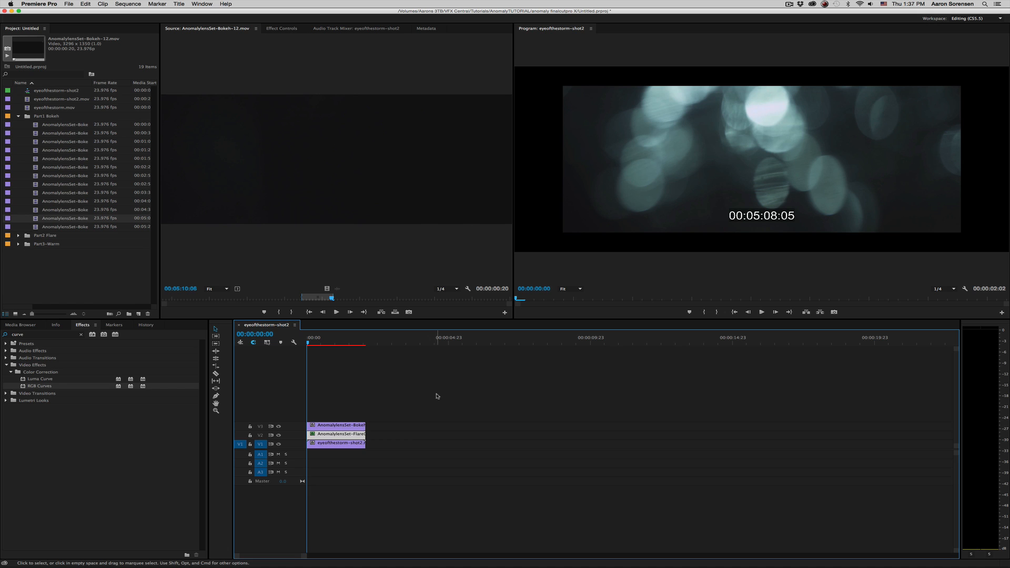
Set the scale of the Bokeh-12 clip on V3 to 127 so it fills the frame.
{"action": "double_click", "coordinate": [334, 425]}
{"action": "left_click", "coordinate": [357, 31]}
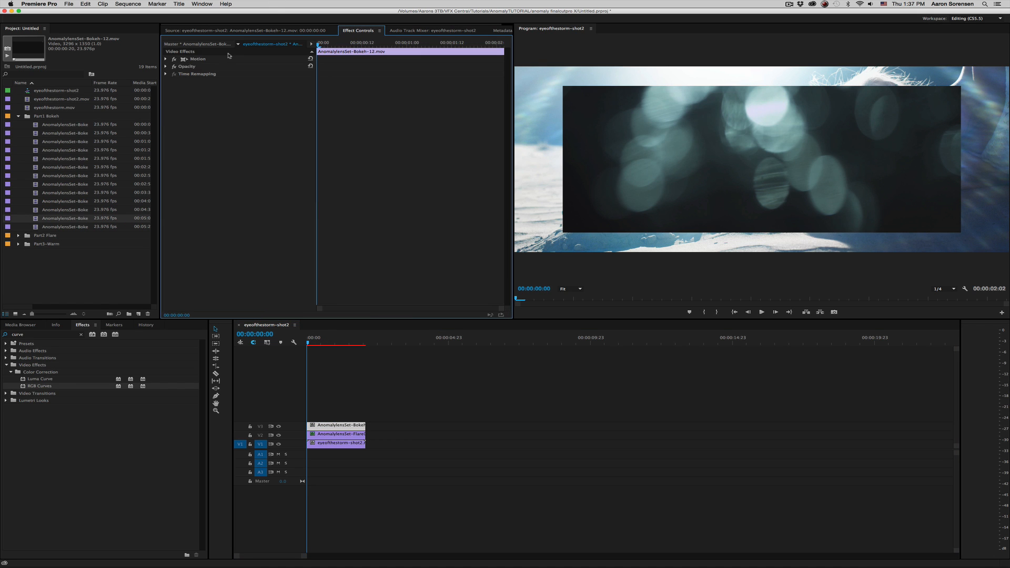
{"action": "left_click", "coordinate": [166, 59]}
{"action": "left_click", "coordinate": [245, 74]}
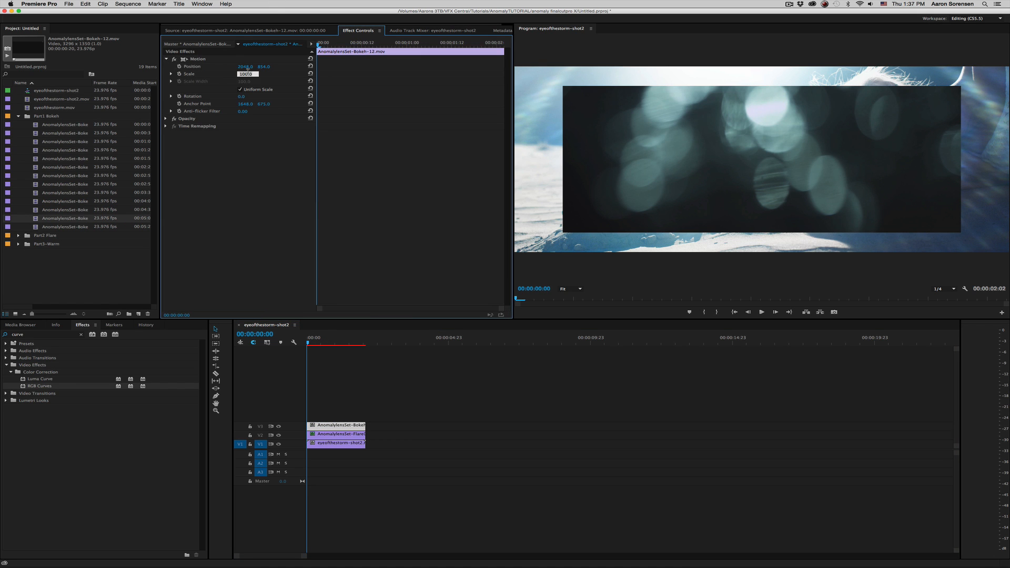
{"action": "type", "text": "127"}
{"action": "key", "text": "Return"}
Set the Bokeh-12 clip's blend mode to Screen and apply RGB Curves, crushing the shadows on the Master curve.
{"action": "left_click", "coordinate": [166, 118]}
{"action": "left_click", "coordinate": [263, 141]}
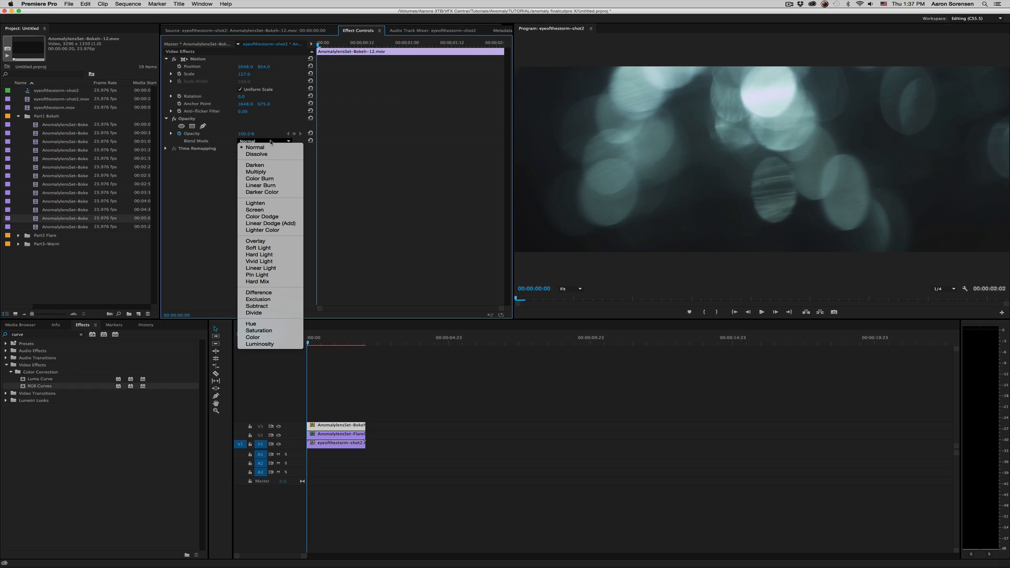
{"action": "left_click", "coordinate": [255, 209]}
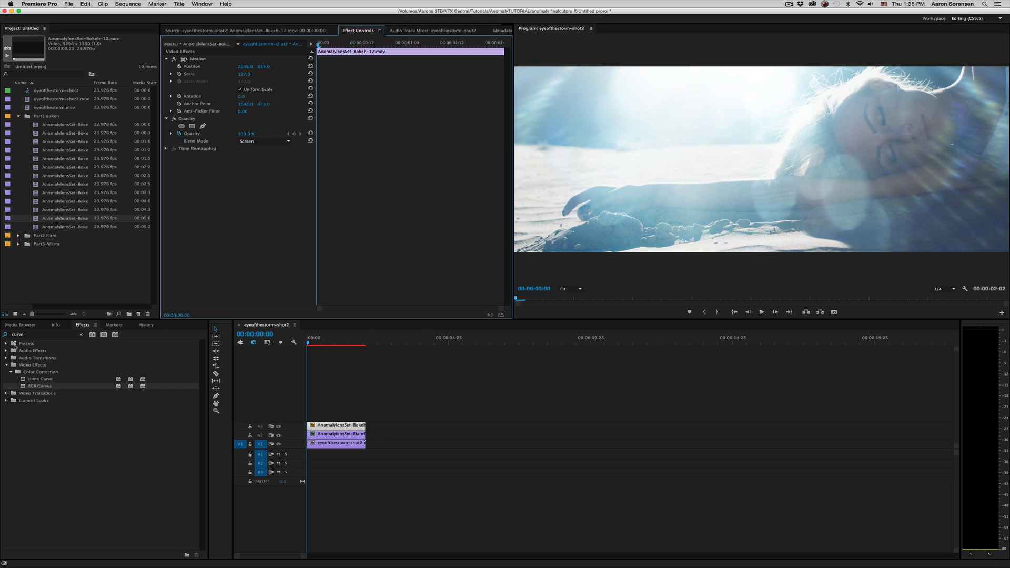
{"action": "left_click_drag", "start_coordinate": [23, 387], "coordinate": [235, 230]}
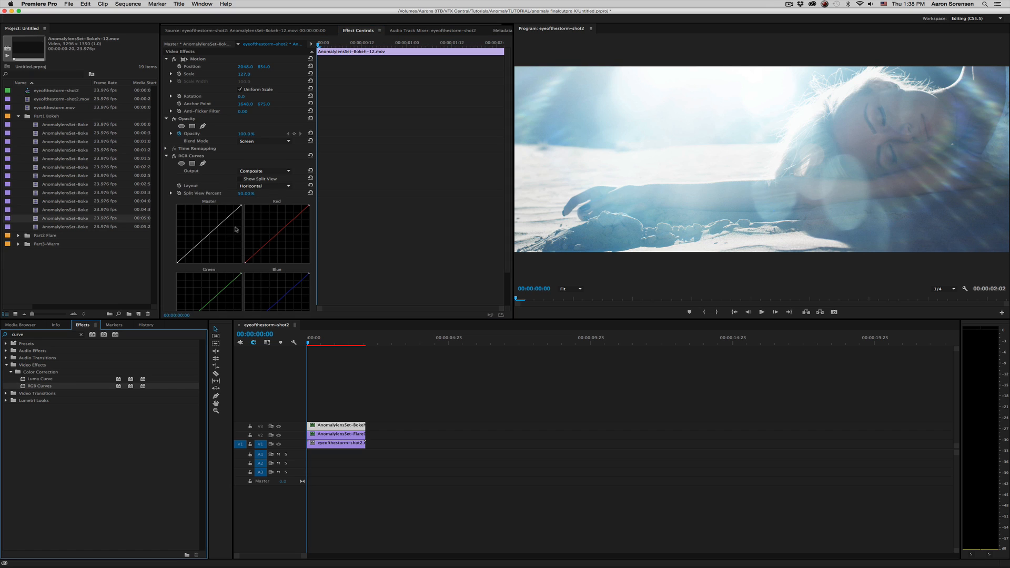
{"action": "left_click_drag", "start_coordinate": [177, 262], "coordinate": [184, 266]}
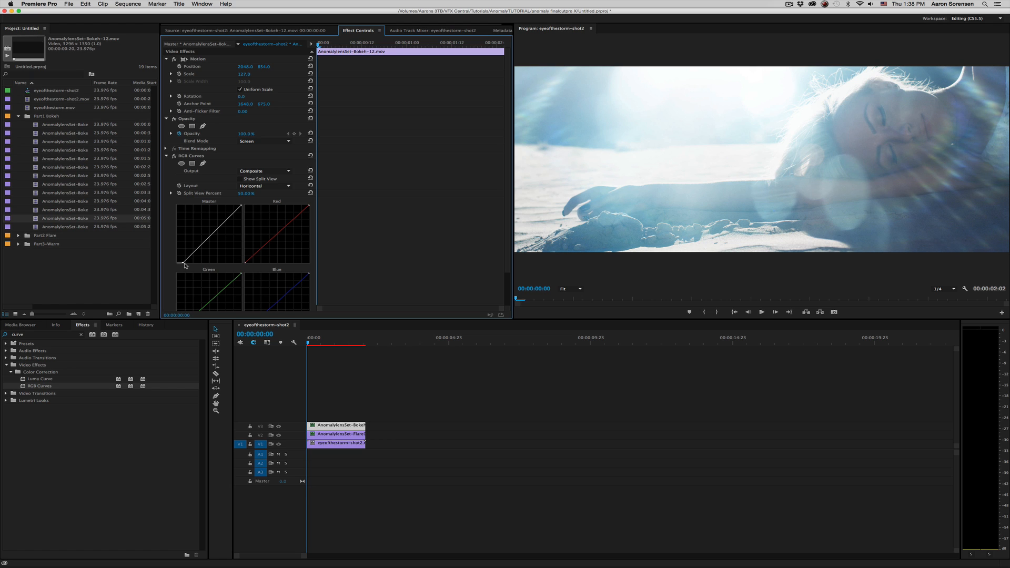
Play the sequence from the start to review the combined flare and bokeh overlays.
{"action": "left_click_drag", "start_coordinate": [317, 341], "coordinate": [321, 342]}
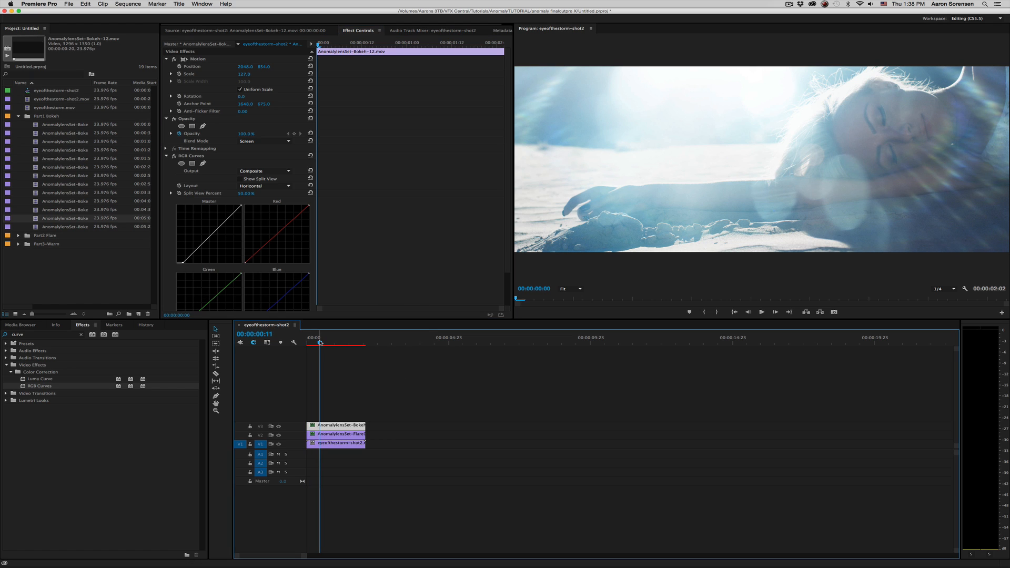
{"action": "key", "text": "Home"}
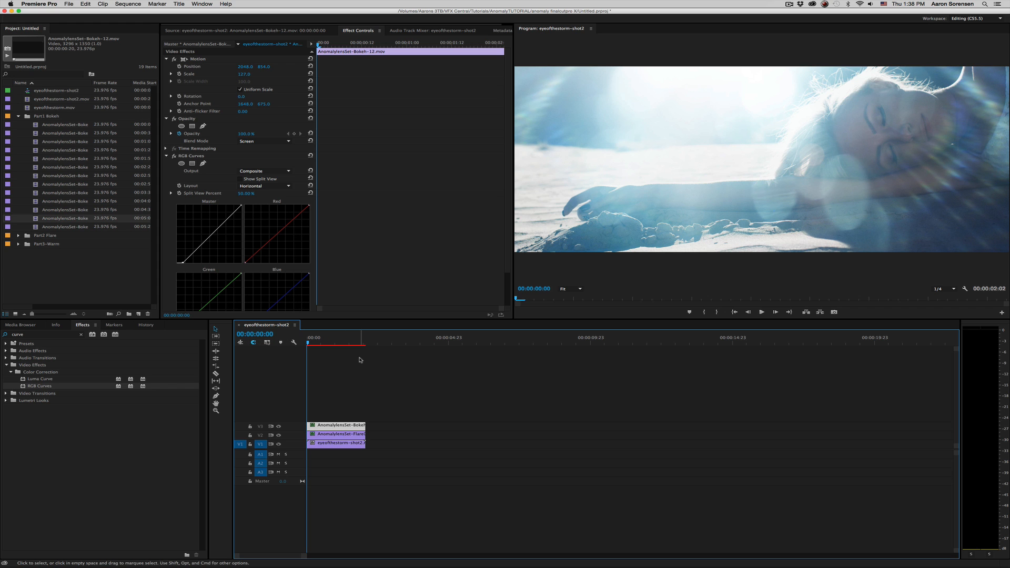
{"action": "left_click", "coordinate": [330, 383]}
{"action": "key", "text": "space"}
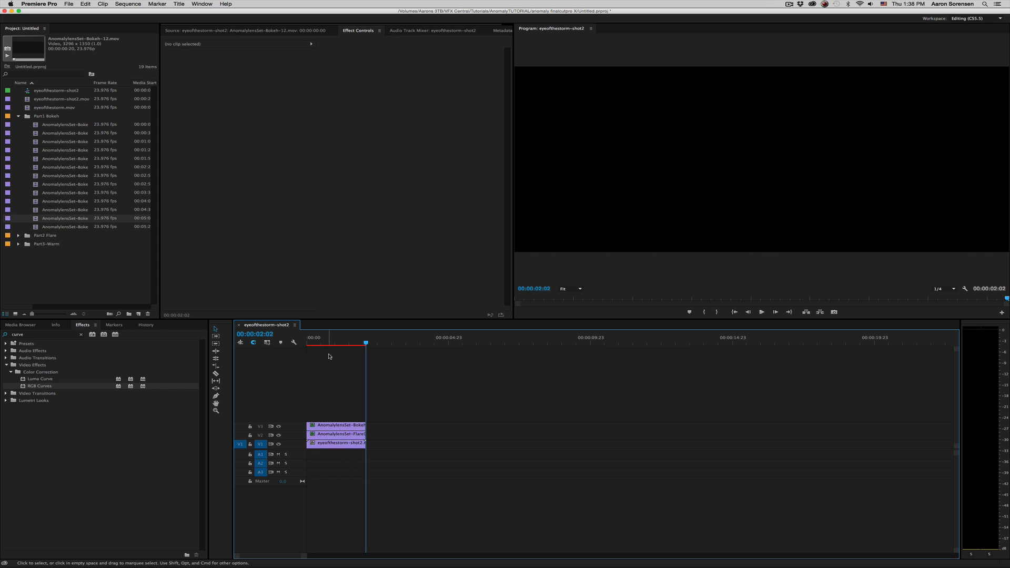
{"action": "key", "text": "Home"}
{"action": "key", "text": "space"}
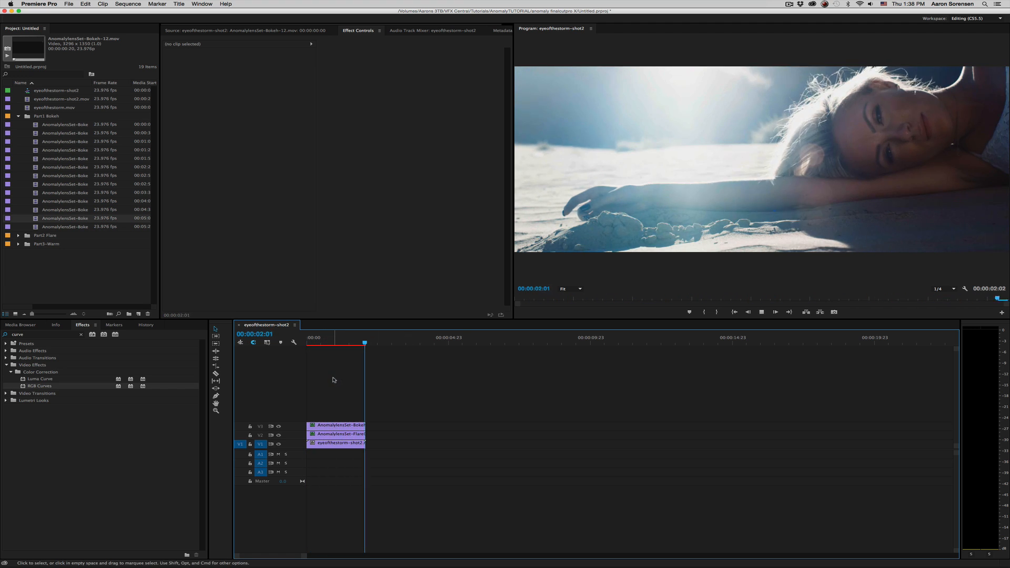
{"action": "left_click_drag", "start_coordinate": [325, 345], "coordinate": [215, 338]}
{"action": "key", "text": "space"}
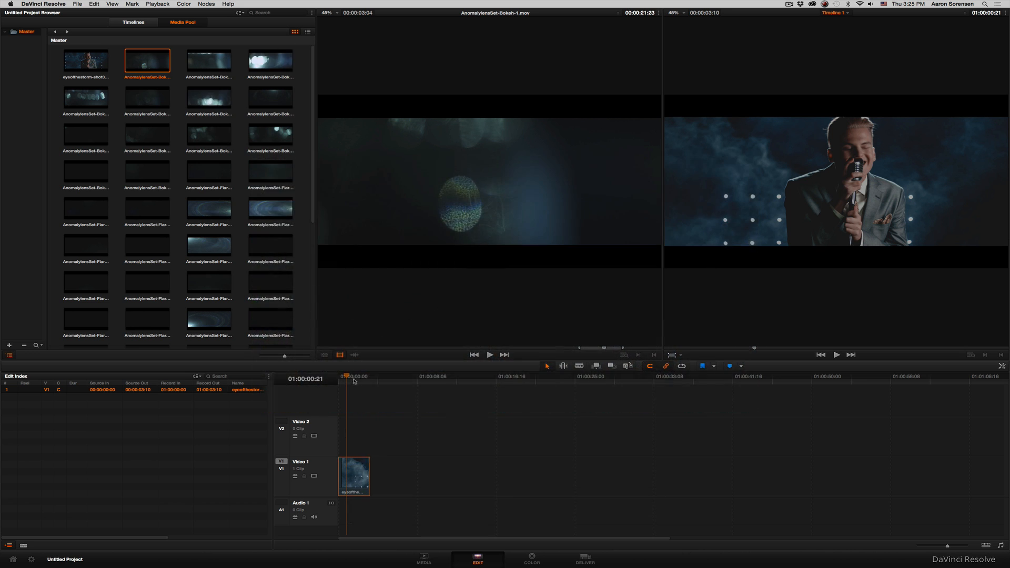
In DaVinci Resolve, place a marked range of AnomalylensSet-Bokeh-1 on Video 2 above the singer footage.
{"action": "left_click_drag", "start_coordinate": [352, 377], "coordinate": [354, 377]}
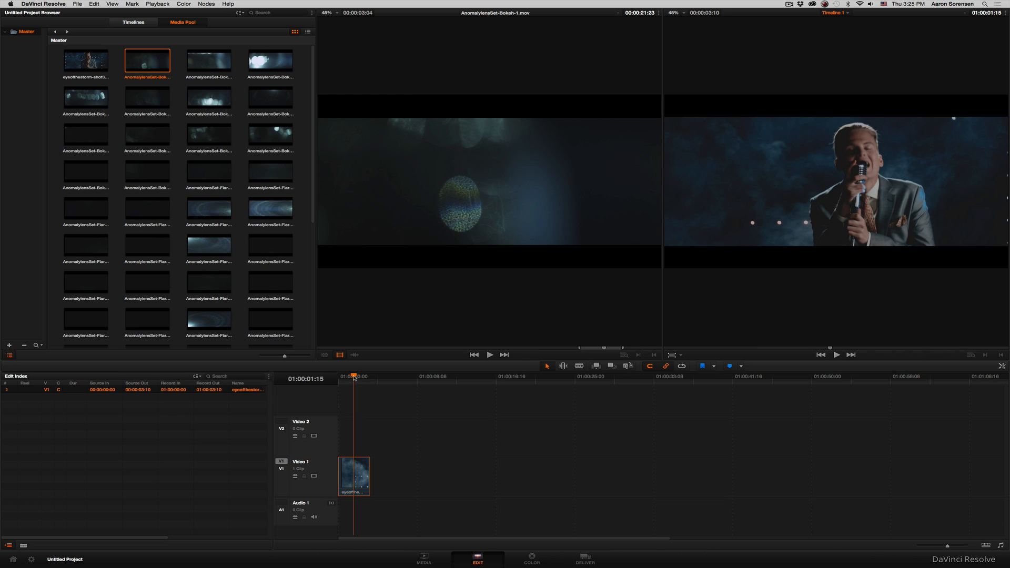
{"action": "double_click", "coordinate": [147, 58]}
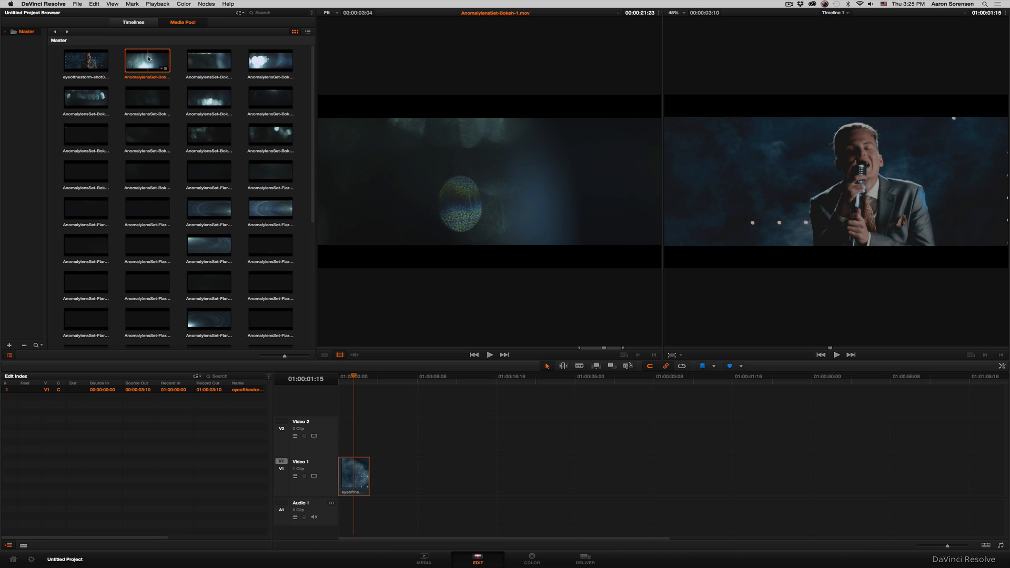
{"action": "left_click_drag", "start_coordinate": [590, 349], "coordinate": [593, 348]}
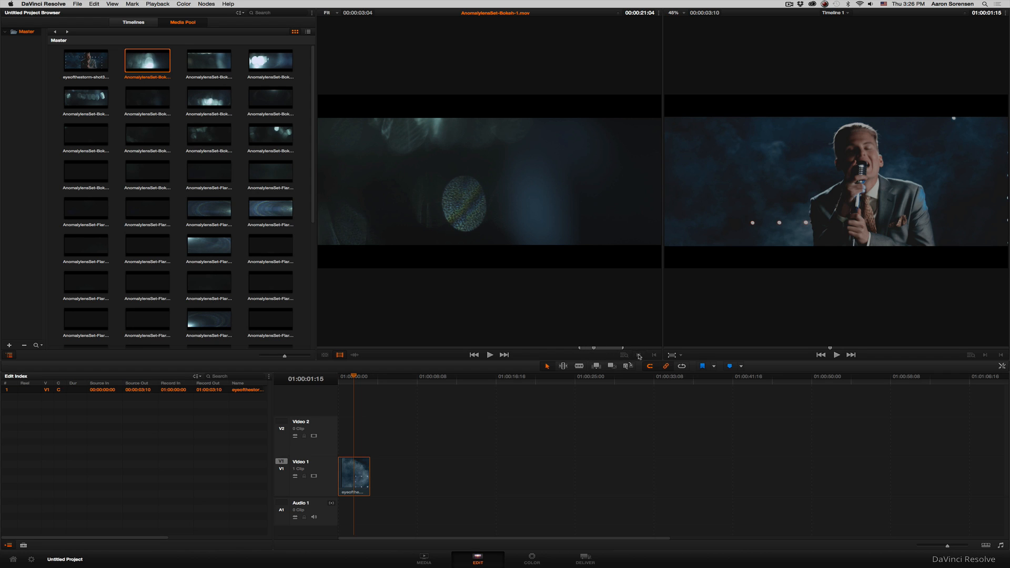
{"action": "left_click_drag", "start_coordinate": [154, 62], "coordinate": [369, 432]}
Set the composite mode of the Bokeh-1 clip on Video 2 to Screen.
{"action": "left_click", "coordinate": [358, 377]}
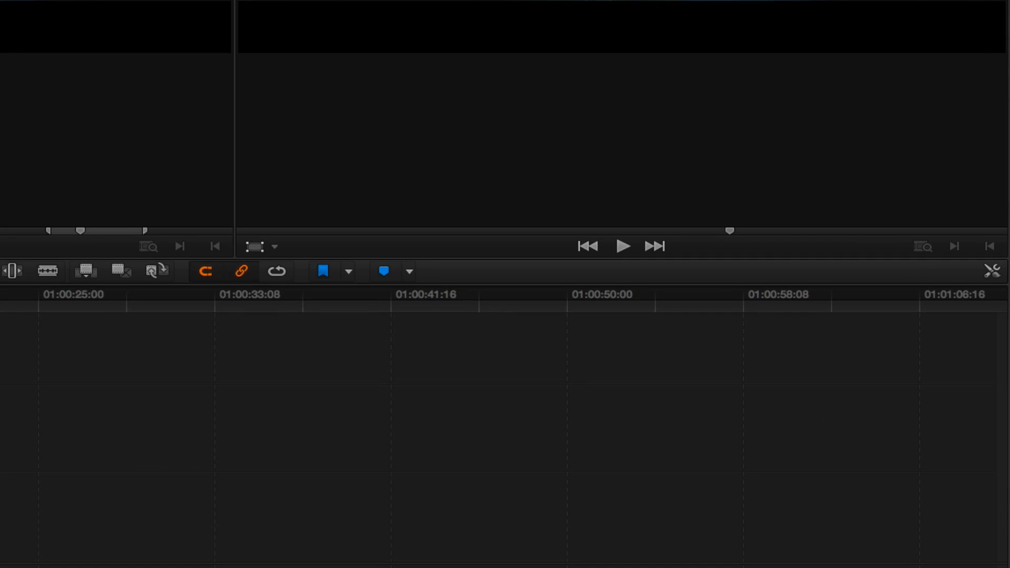
{"action": "left_click", "coordinate": [993, 273]}
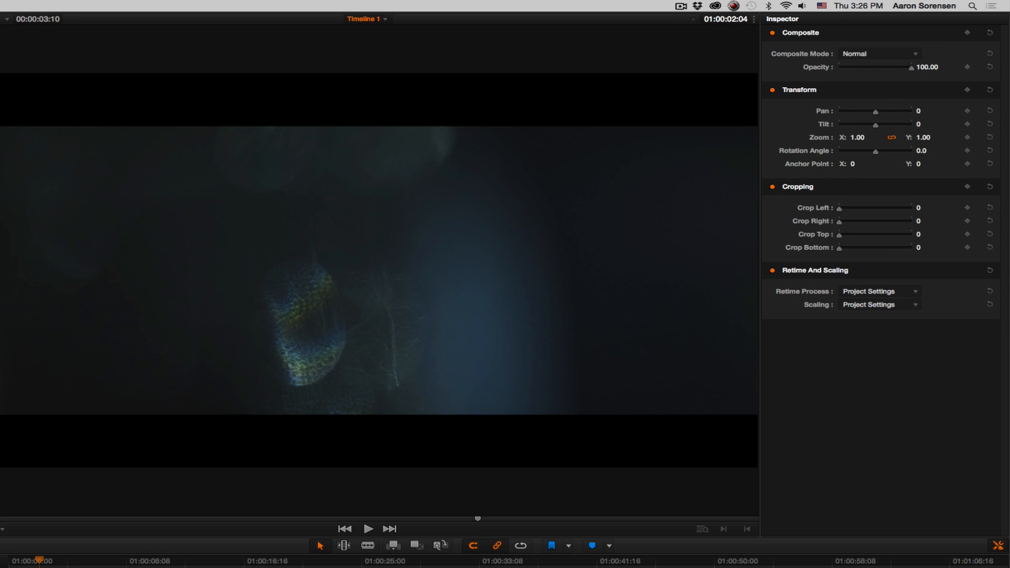
{"action": "left_click", "coordinate": [906, 56]}
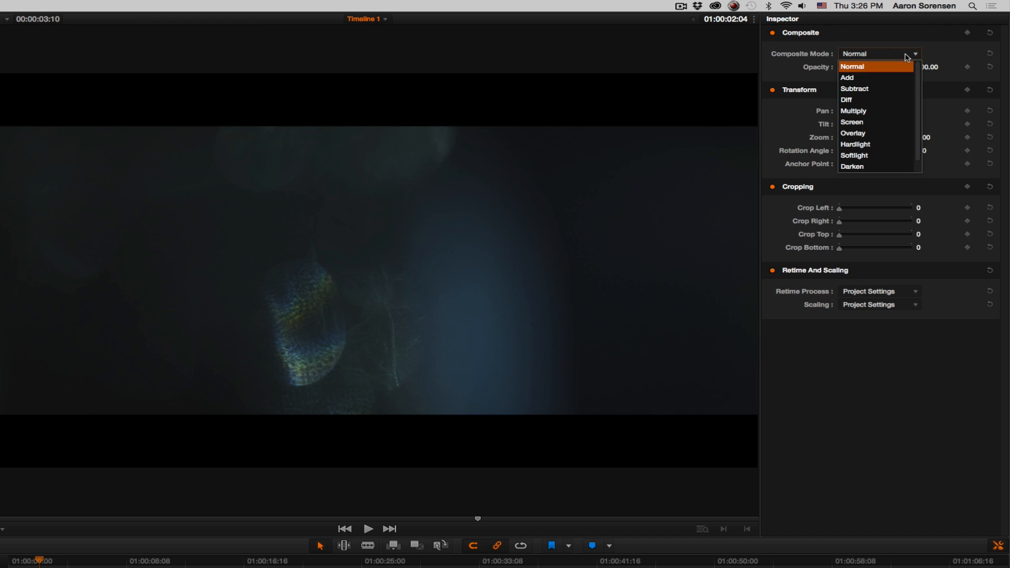
{"action": "left_click", "coordinate": [870, 122]}
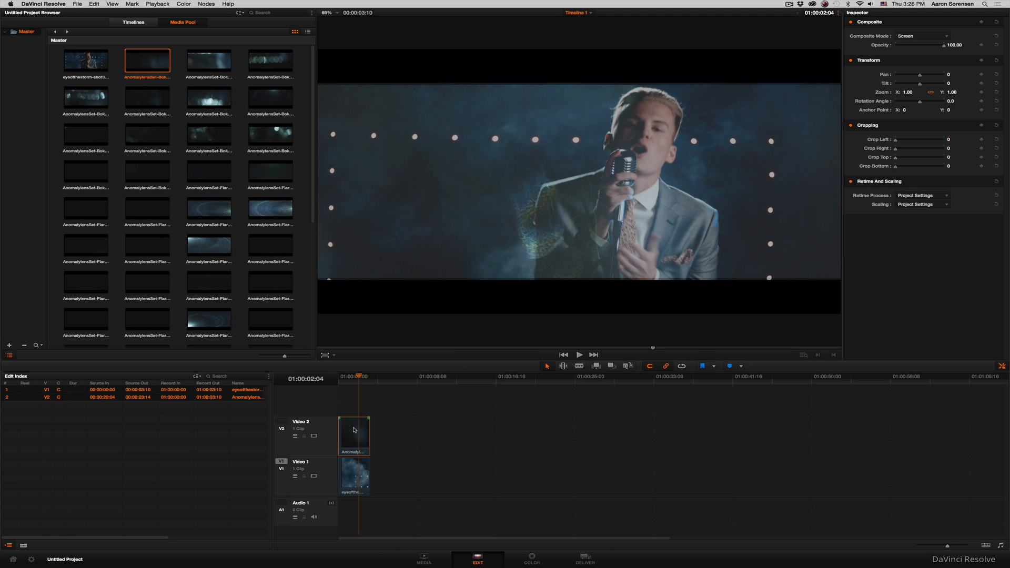
Grade the Bokeh-1 clip on the Luminance curve, lowering the shadows and raising the highlights slightly.
{"action": "left_click", "coordinate": [532, 557]}
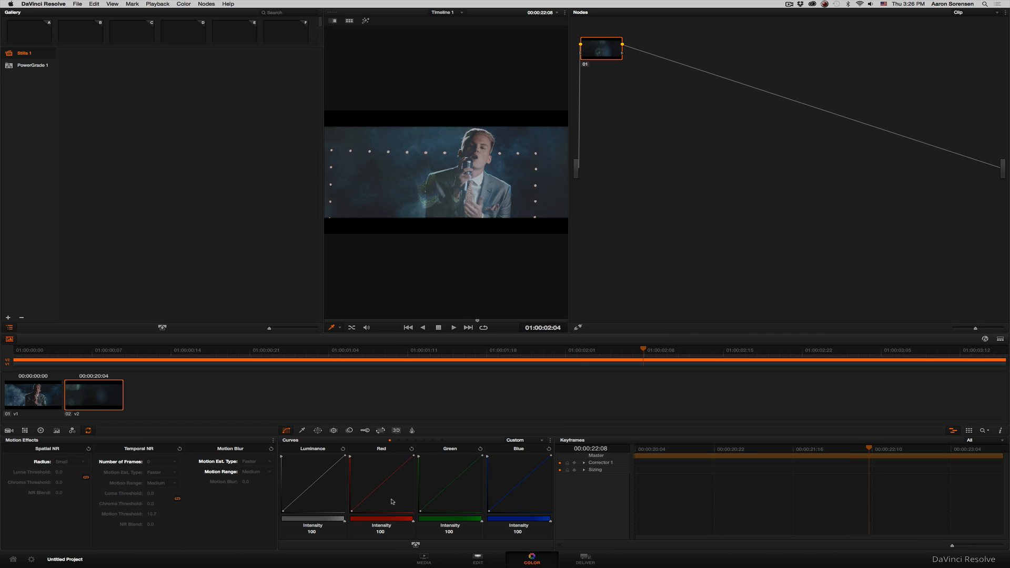
{"action": "left_click_drag", "start_coordinate": [291, 506], "coordinate": [293, 508]}
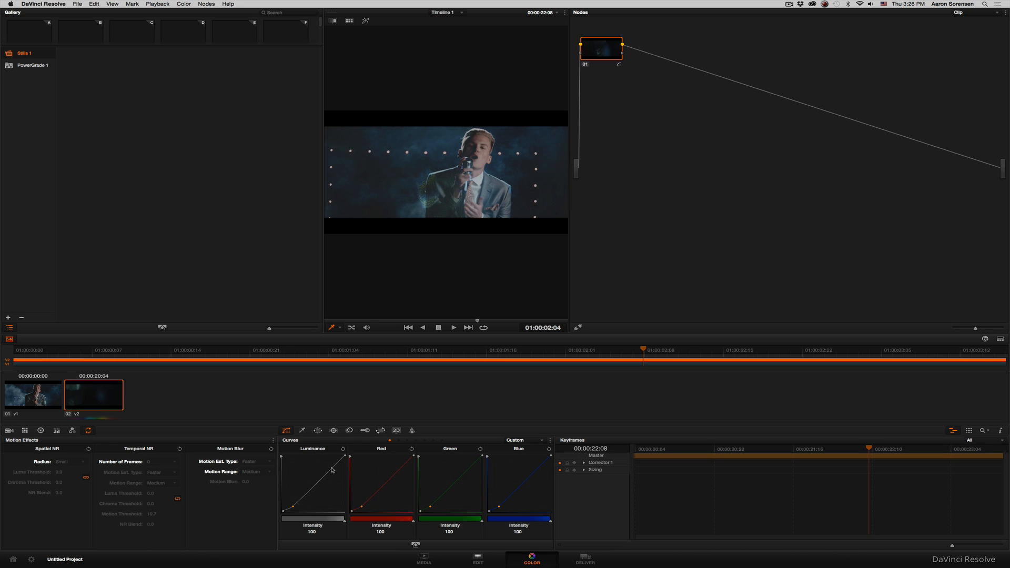
{"action": "left_click_drag", "start_coordinate": [331, 470], "coordinate": [327, 468]}
{"action": "left_click", "coordinate": [488, 561]}
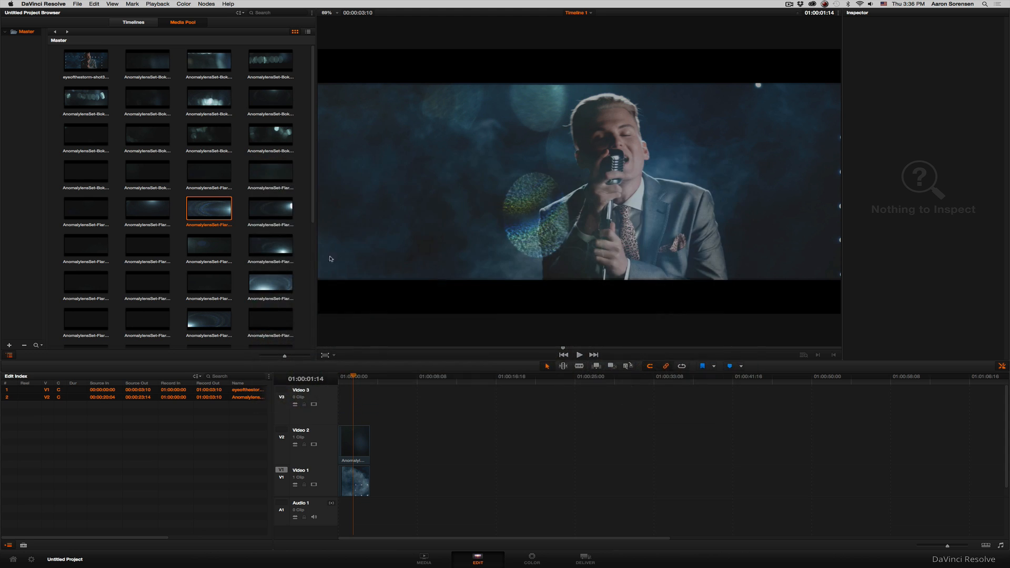
Move the in point of AnomalylensSet-Flare05 earlier and place the marked range on Video 3 above the bokeh clip.
{"action": "double_click", "coordinate": [213, 215]}
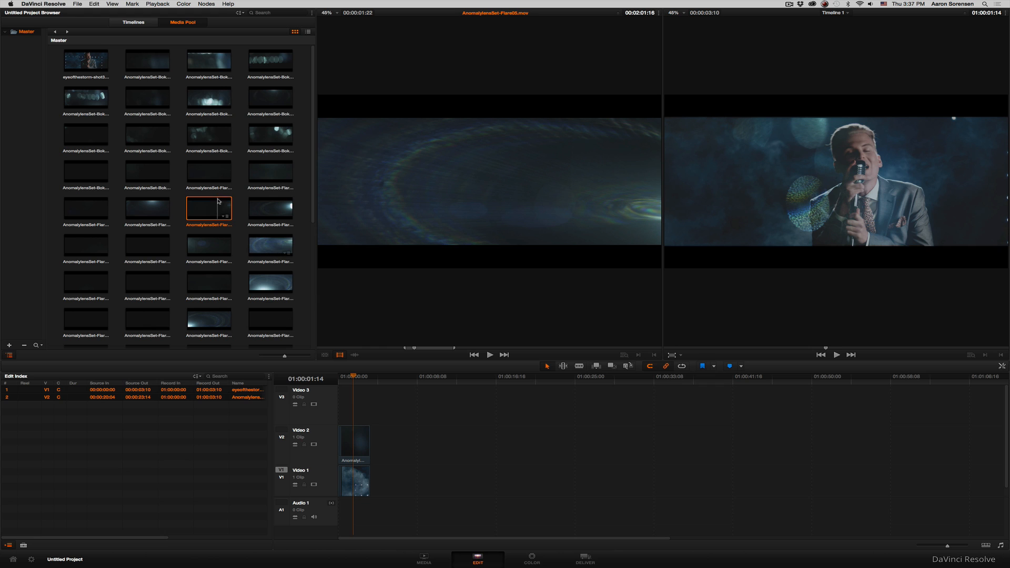
{"action": "left_click_drag", "start_coordinate": [404, 349], "coordinate": [385, 349]}
{"action": "left_click_drag", "start_coordinate": [209, 212], "coordinate": [357, 380]}
Set the composite mode of the Flare05 clip on Video 3 to Screen.
{"action": "left_click", "coordinate": [355, 378]}
{"action": "left_click", "coordinate": [357, 398]}
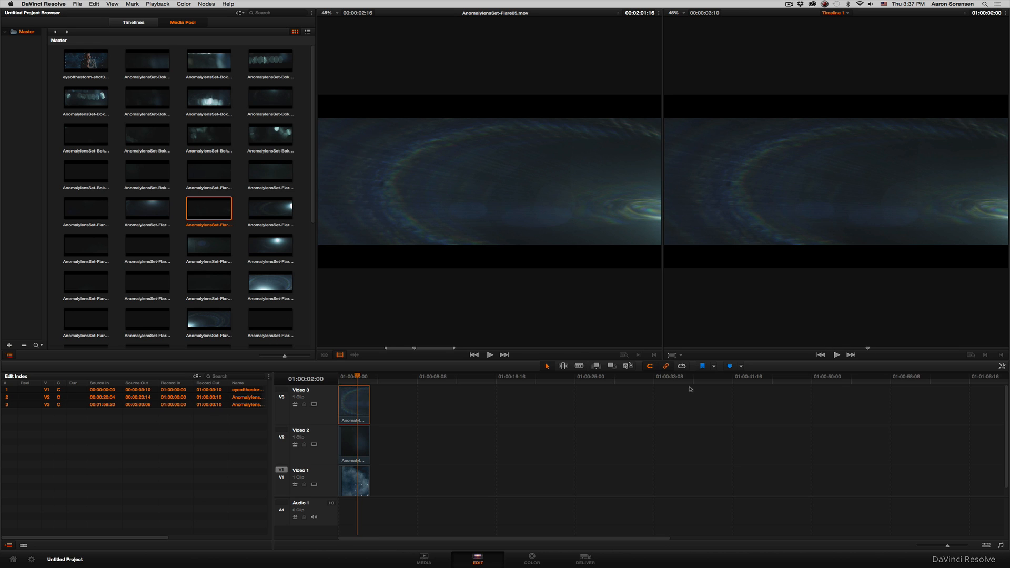
{"action": "left_click", "coordinate": [1001, 366]}
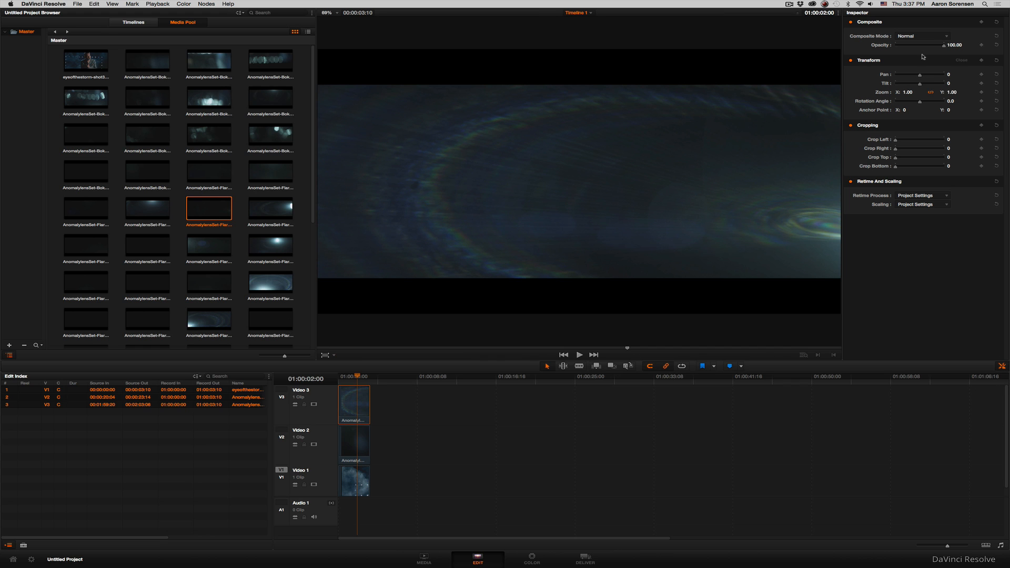
{"action": "left_click", "coordinate": [919, 37]}
{"action": "left_click", "coordinate": [915, 82]}
{"action": "left_click", "coordinate": [358, 376]}
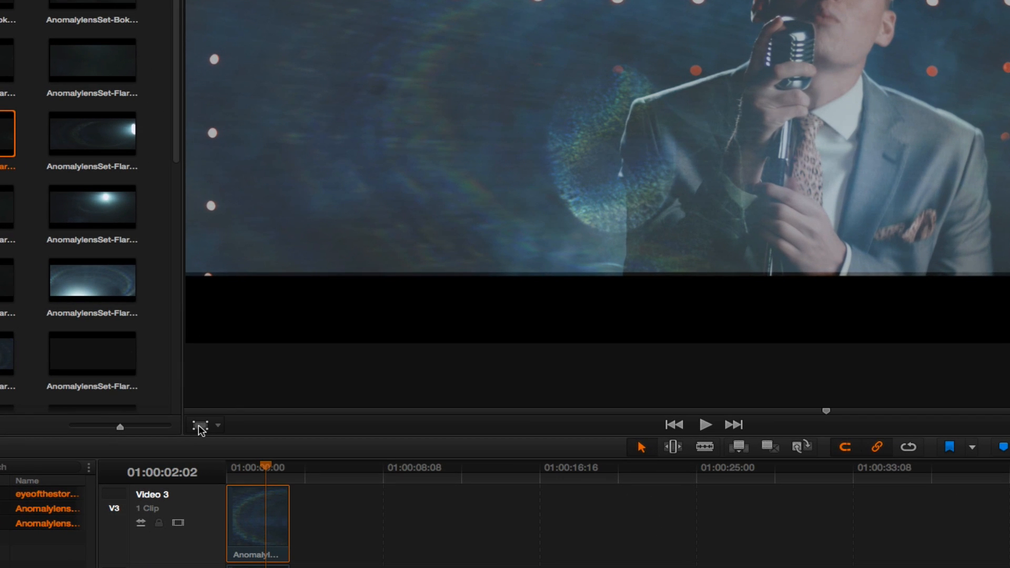
Enlarge the Flare05 and Bokeh-1 overlays to a zoom of about 1.03 with the on-screen transform so they cover the footage edges.
{"action": "left_click", "coordinate": [325, 355]}
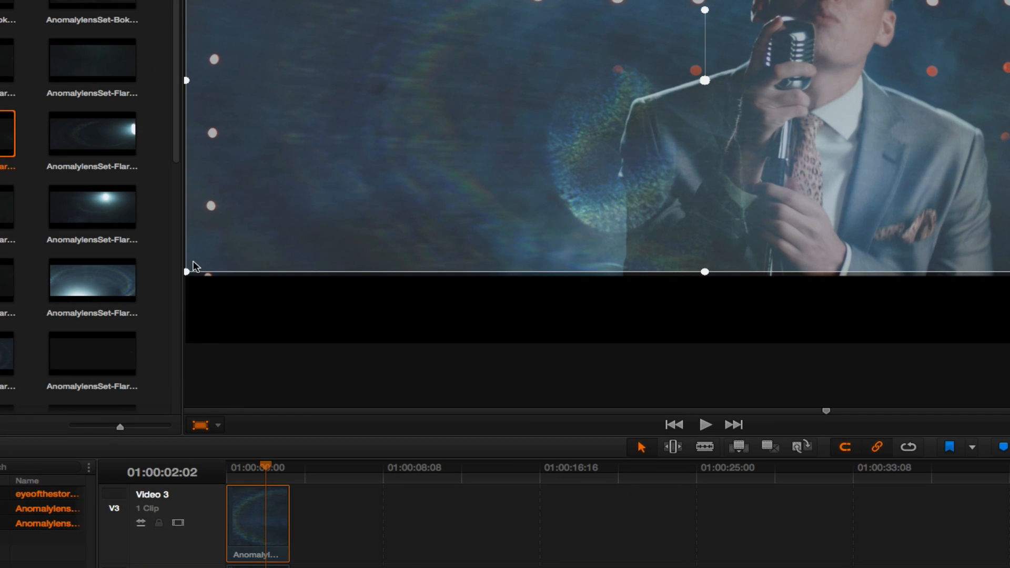
{"action": "left_click_drag", "start_coordinate": [187, 272], "coordinate": [178, 275]}
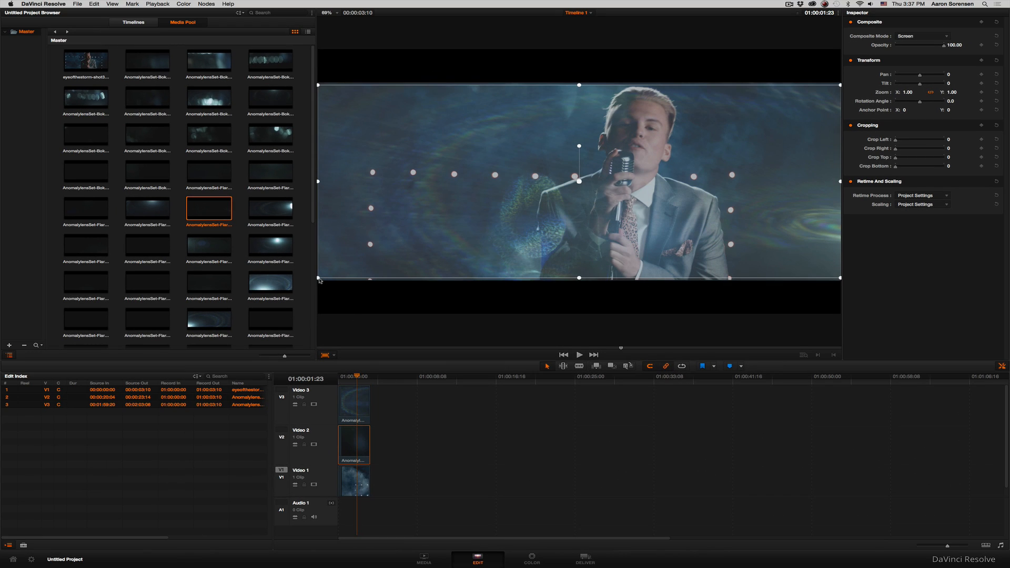
{"action": "left_click_drag", "start_coordinate": [318, 280], "coordinate": [316, 282]}
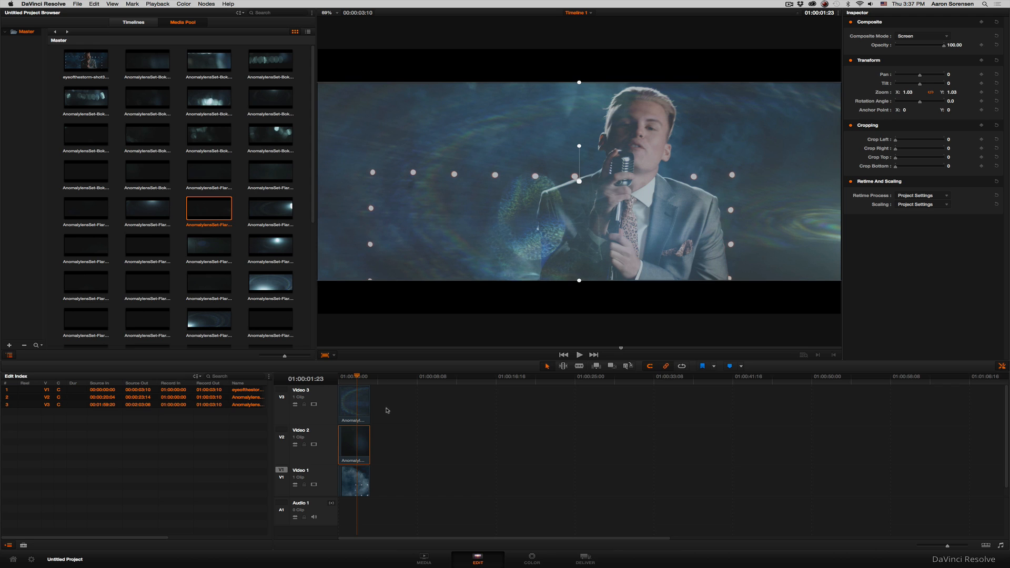
{"action": "left_click", "coordinate": [383, 423]}
Crush the shadows of the Flare05 clip on the Luminance curve, and return to the edit timeline to check the composite.
{"action": "left_click", "coordinate": [356, 409]}
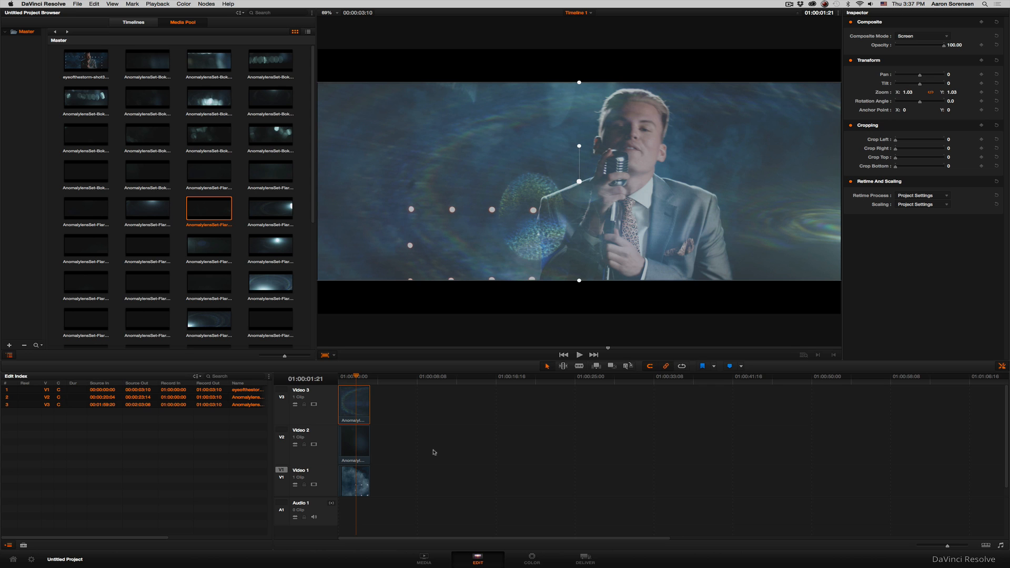
{"action": "left_click", "coordinate": [531, 562]}
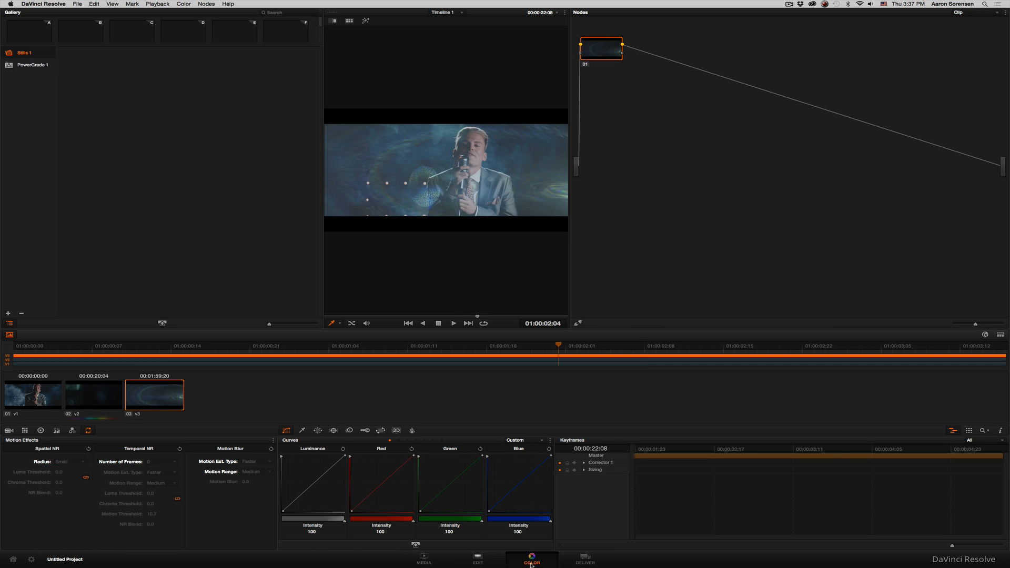
{"action": "left_click", "coordinate": [294, 505]}
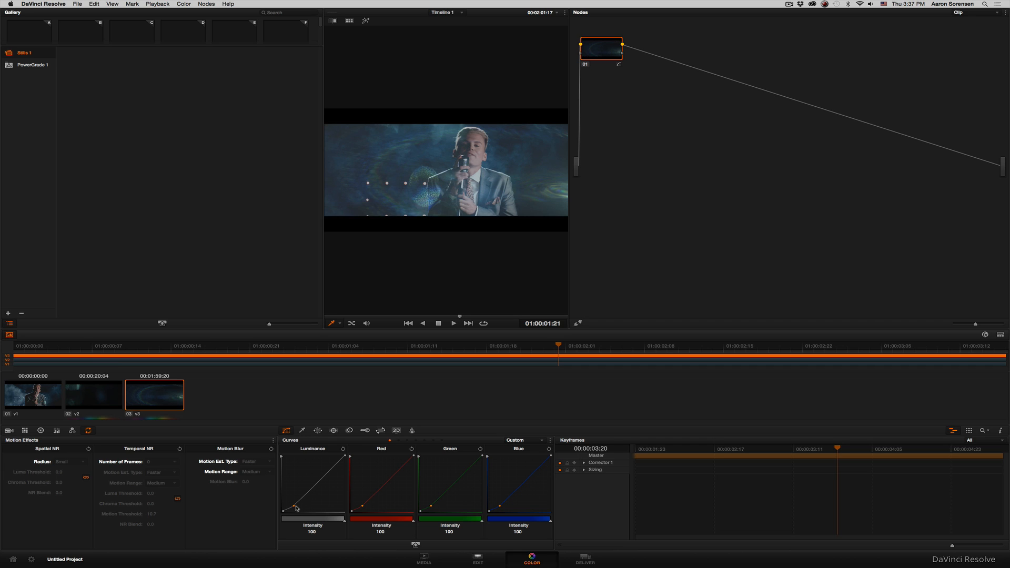
{"action": "left_click_drag", "start_coordinate": [294, 507], "coordinate": [296, 508]}
{"action": "left_click", "coordinate": [477, 558]}
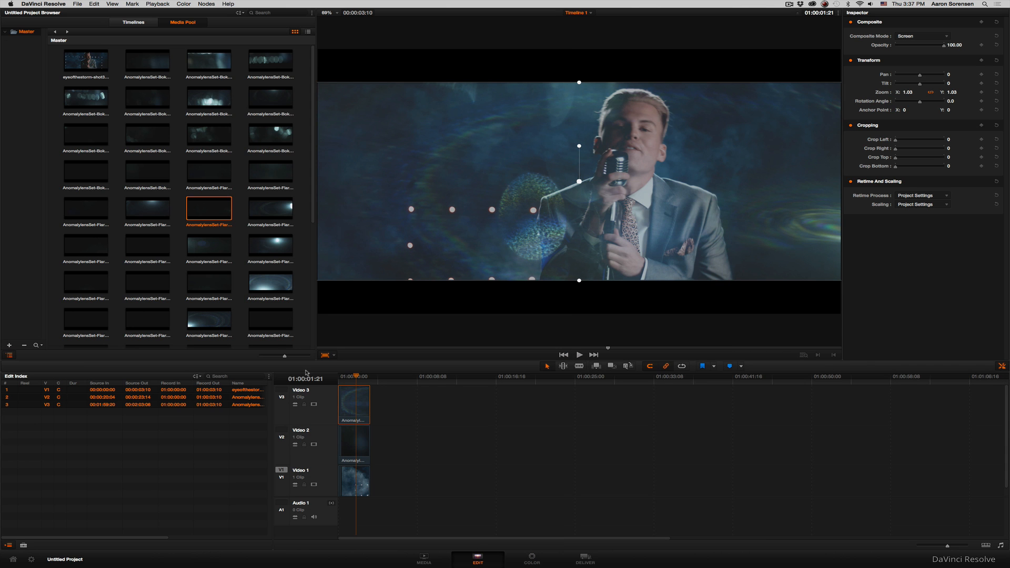
{"action": "left_click", "coordinate": [352, 377]}
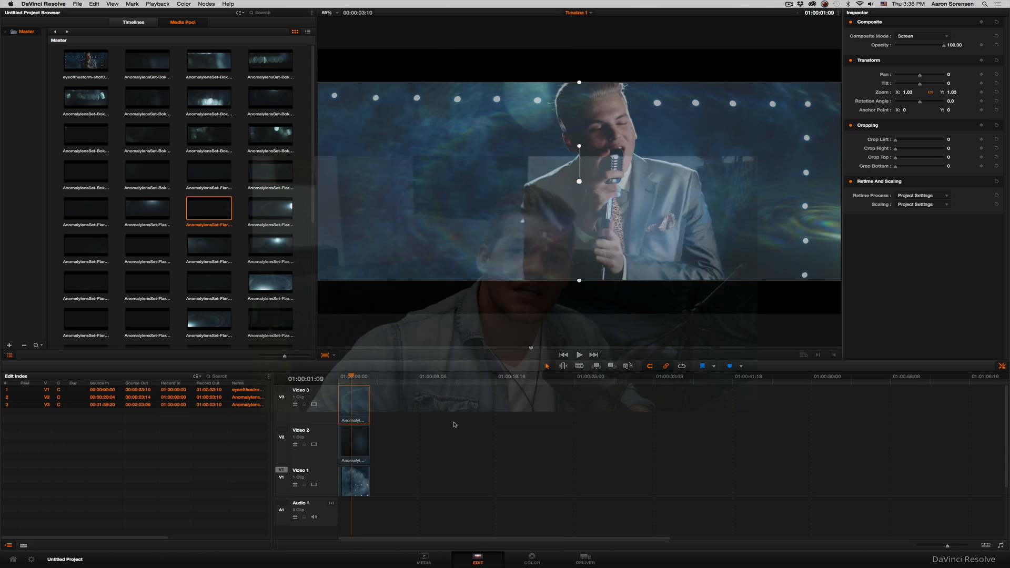